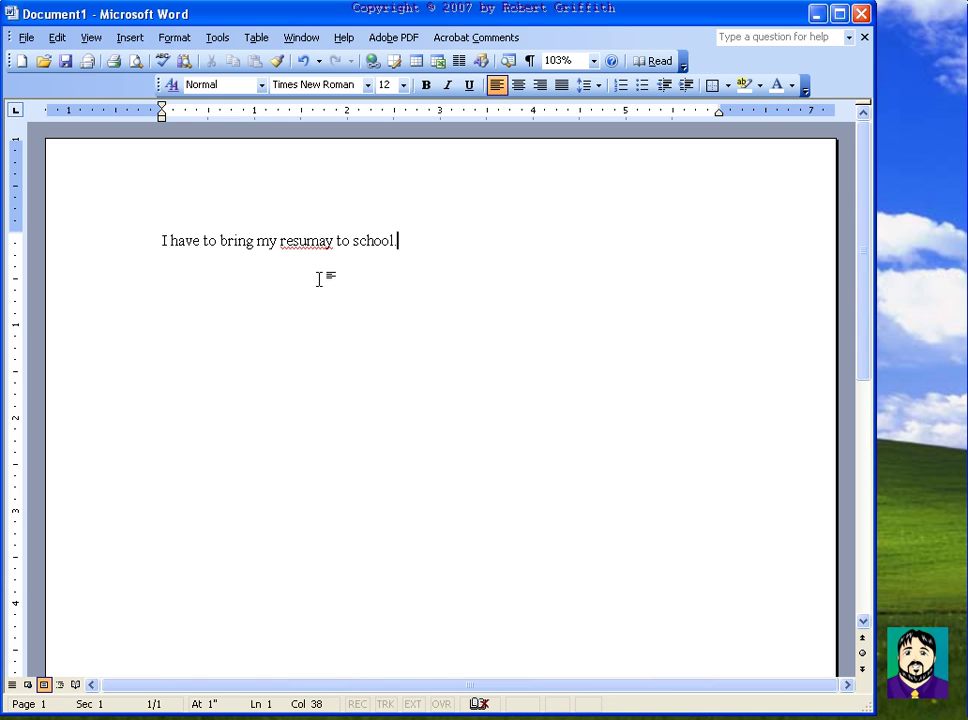
Step: Check the spelling suggestions for 'resumay' without choosing any
left_click(301, 242)
right_click(301, 242)
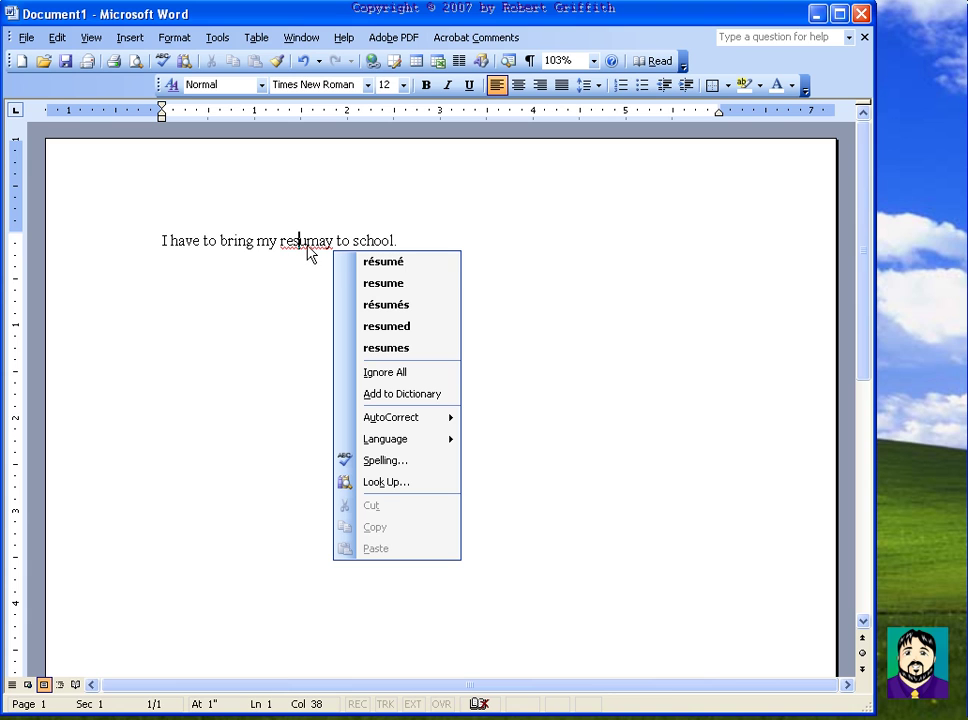
left_click(414, 238)
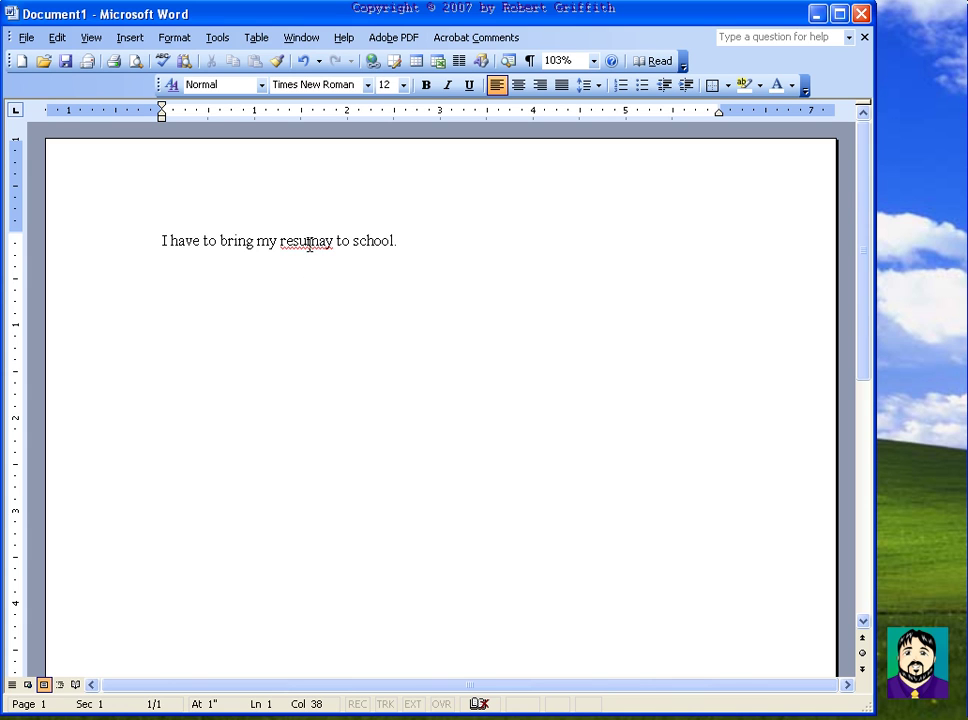
Step: Start a second line 'This is my resum' and erase it again
key("Return")
type("This is my r")
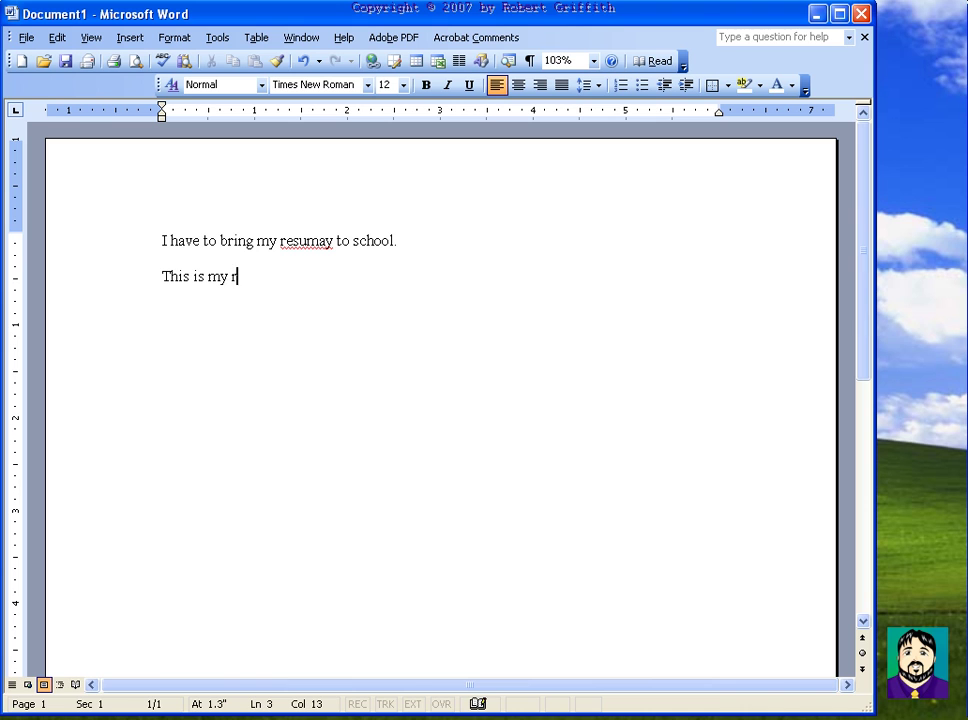
type("esum")
key("BackSpace")
key("BackSpace")
key("BackSpace")
key("BackSpace")
key("BackSpace")
key("BackSpace")
key("BackSpace")
key("BackSpace")
key("BackSpace")
key("BackSpace")
key("BackSpace")
key("BackSpace")
key("BackSpace")
key("BackSpace")
key("BackSpace")
key("BackSpace")
key("BackSpace")
key("BackSpace")
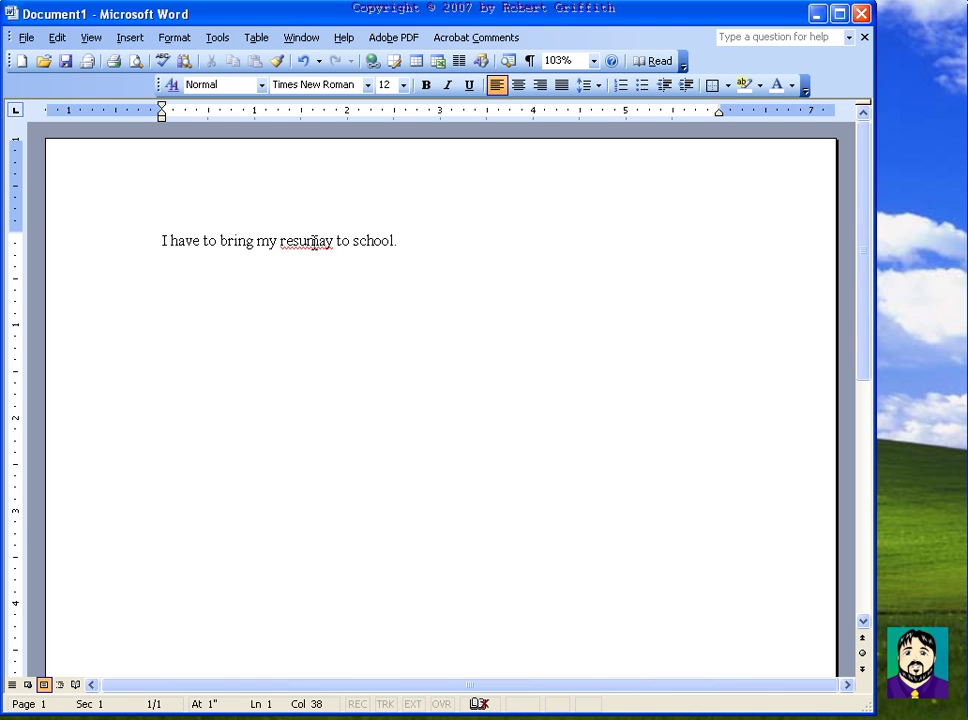
Step: Set AutoCorrect to always replace 'resumay' with 'résumé'
right_click(315, 241)
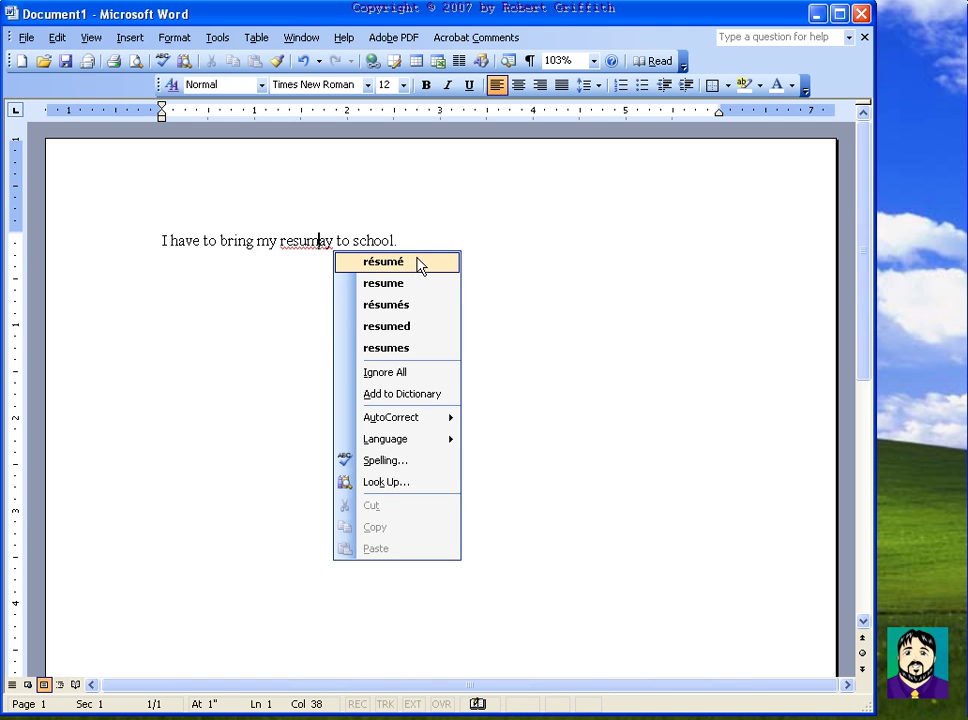
mouse_move(418, 427)
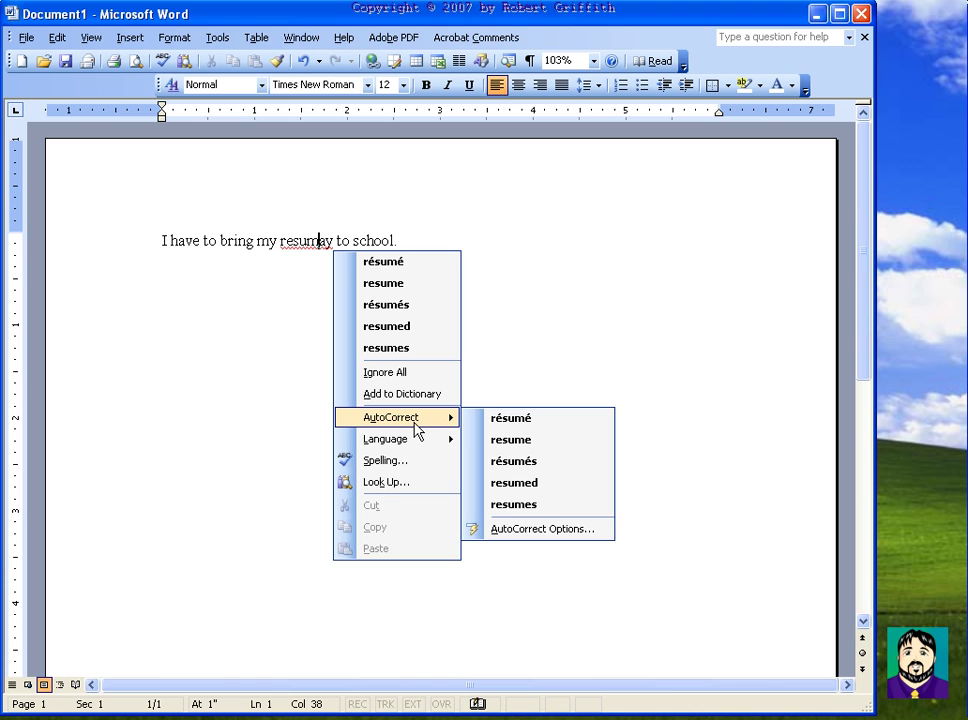
left_click(535, 420)
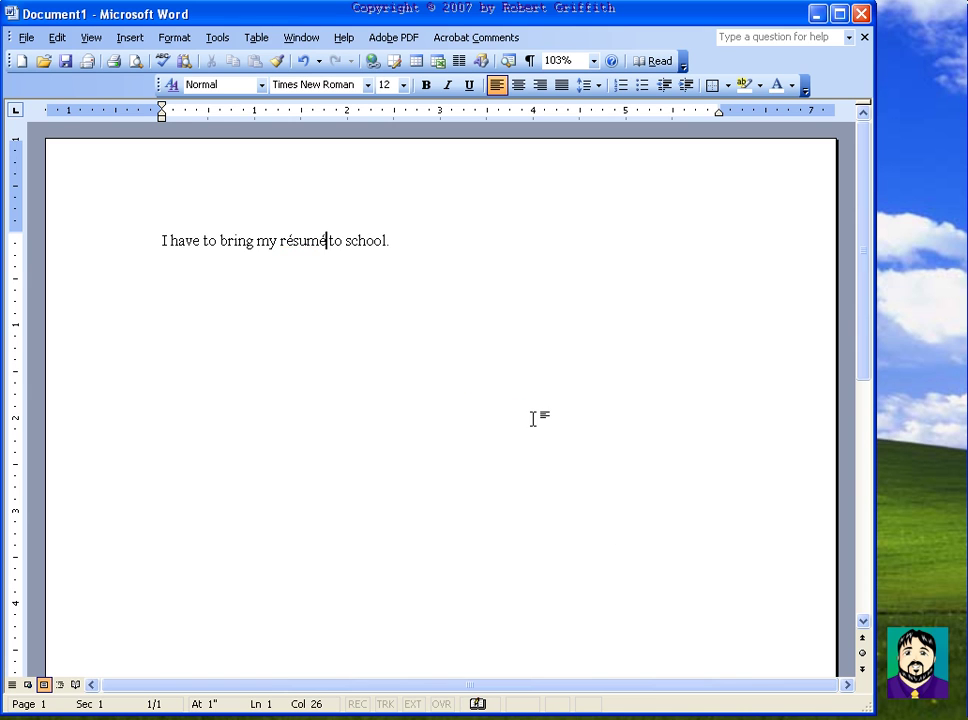
Step: Add the lines 'This is my résumé –' and 'Thanks a lot,' below the sentence
left_click(419, 242)
key("Return")
key("Return")
type("This is my resum")
type("e ")
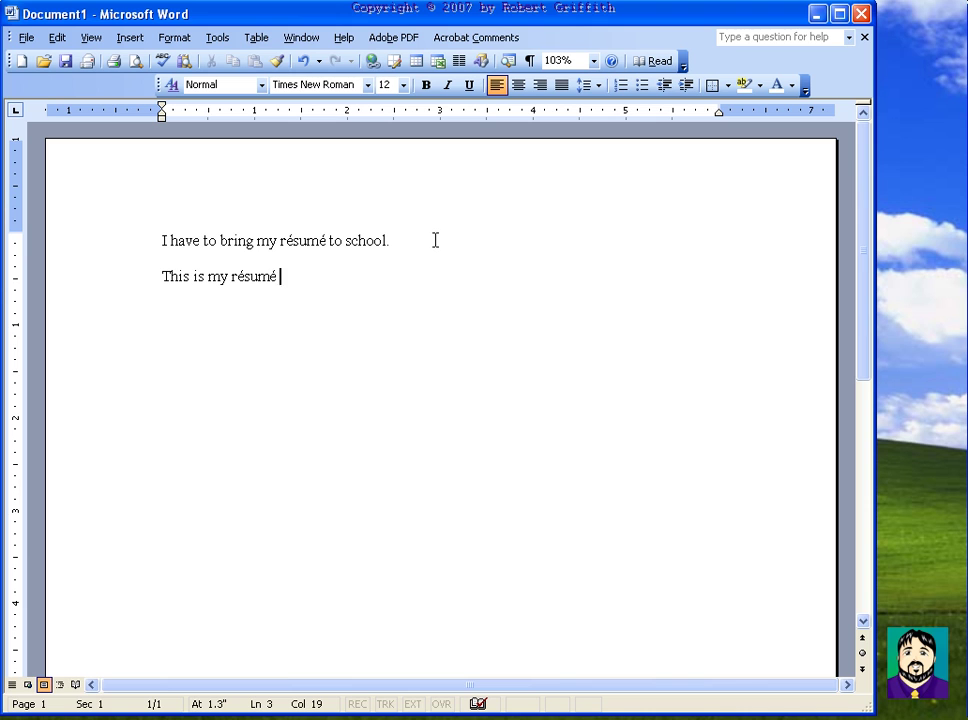
type("-")
key("Return")
key("Return")
type("Thanks")
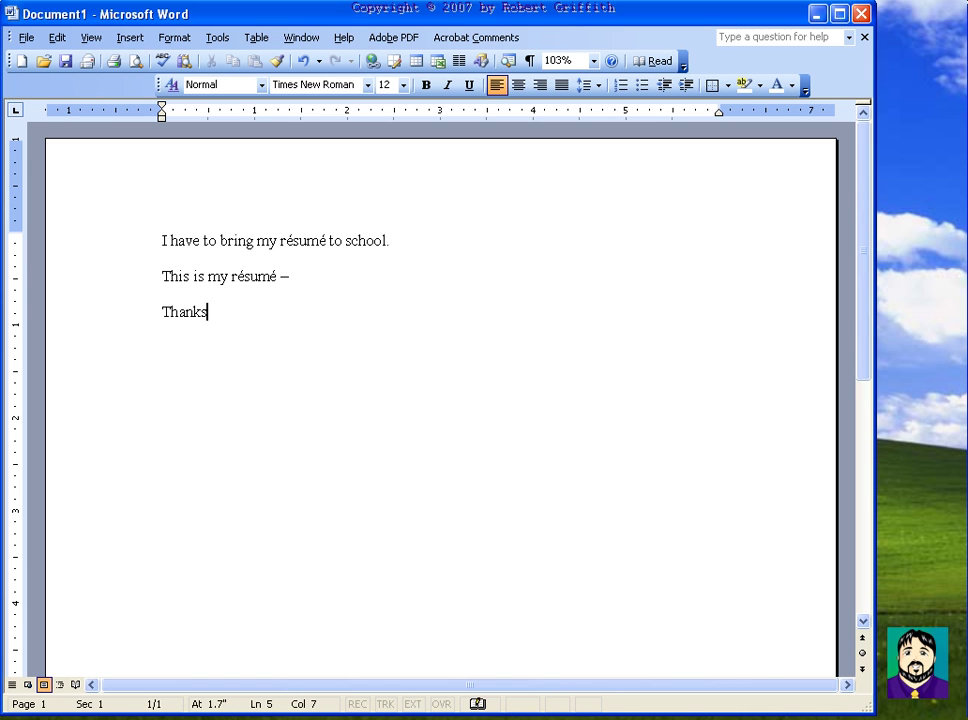
type(" a lot,")
Step: Add a sign-off line with the signer's initials in lowercase
key("Return")
type("RJG")
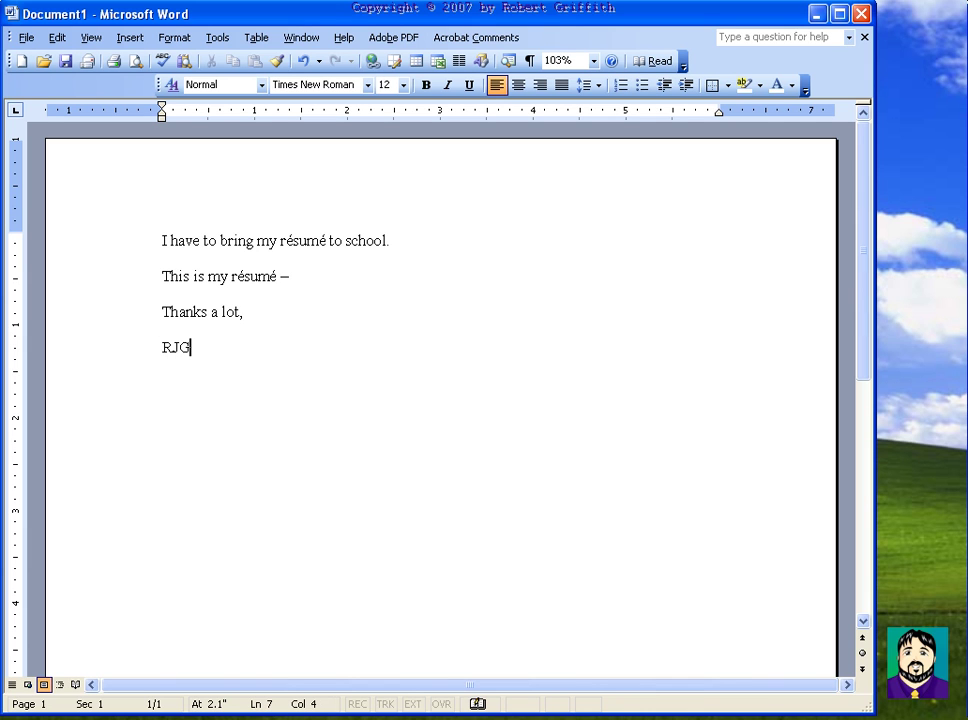
key("Return")
key("Return")
key("Up")
key("Up")
key("Delete")
key("Delete")
key("Delete")
type("rjg")
key("BackSpace")
key("BackSpace")
type("jg")
Step: Add an AutoCorrect entry expanding the lowercase initials into the signer's full name
right_click(174, 350)
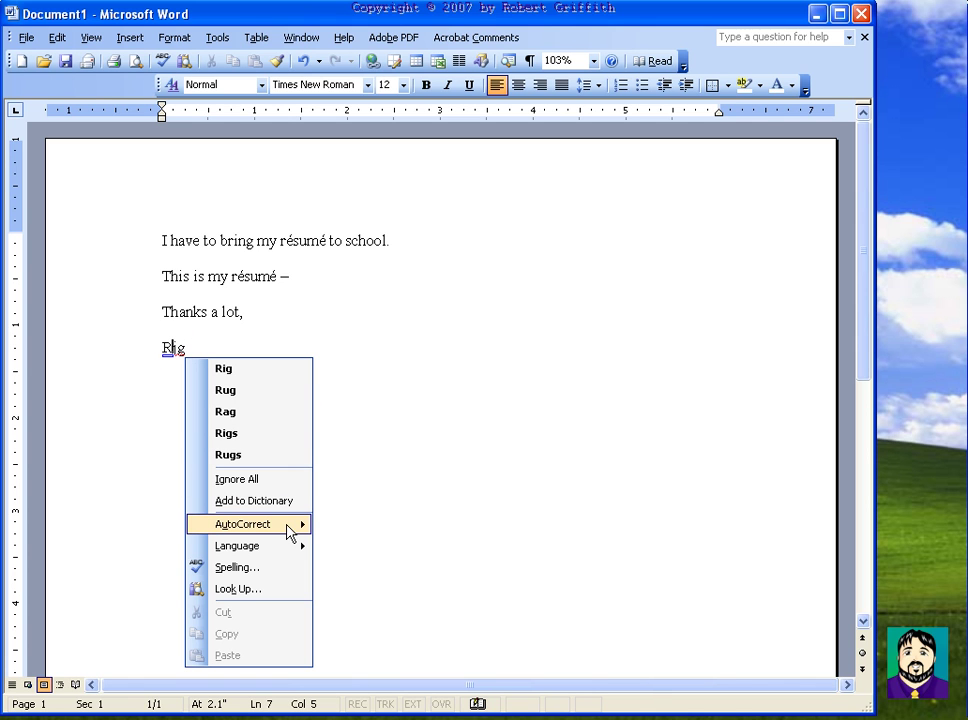
mouse_move(290, 533)
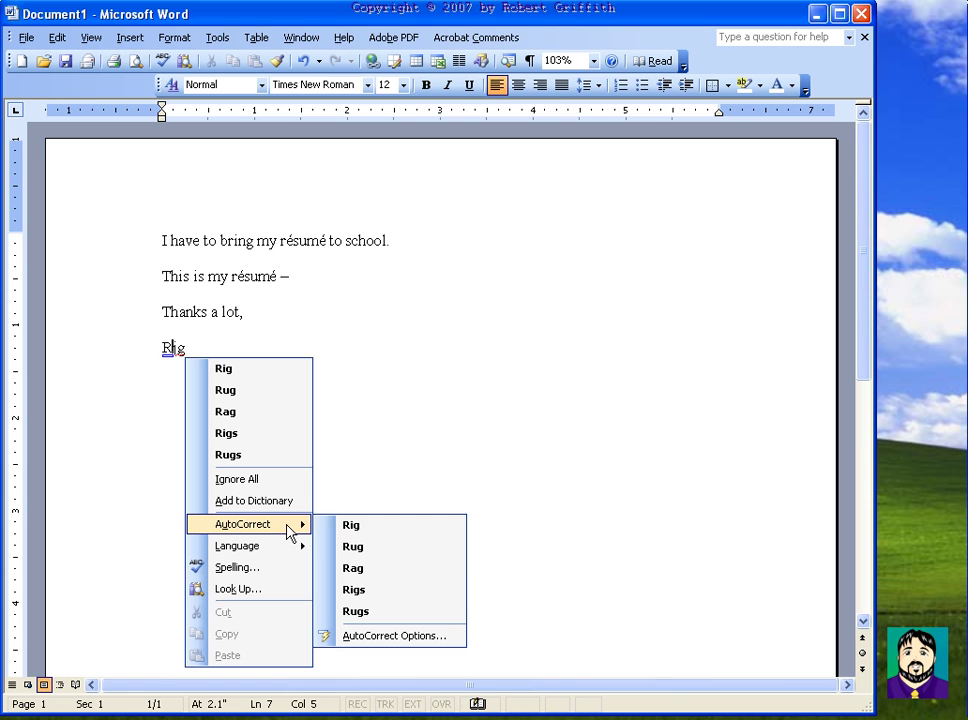
left_click(405, 634)
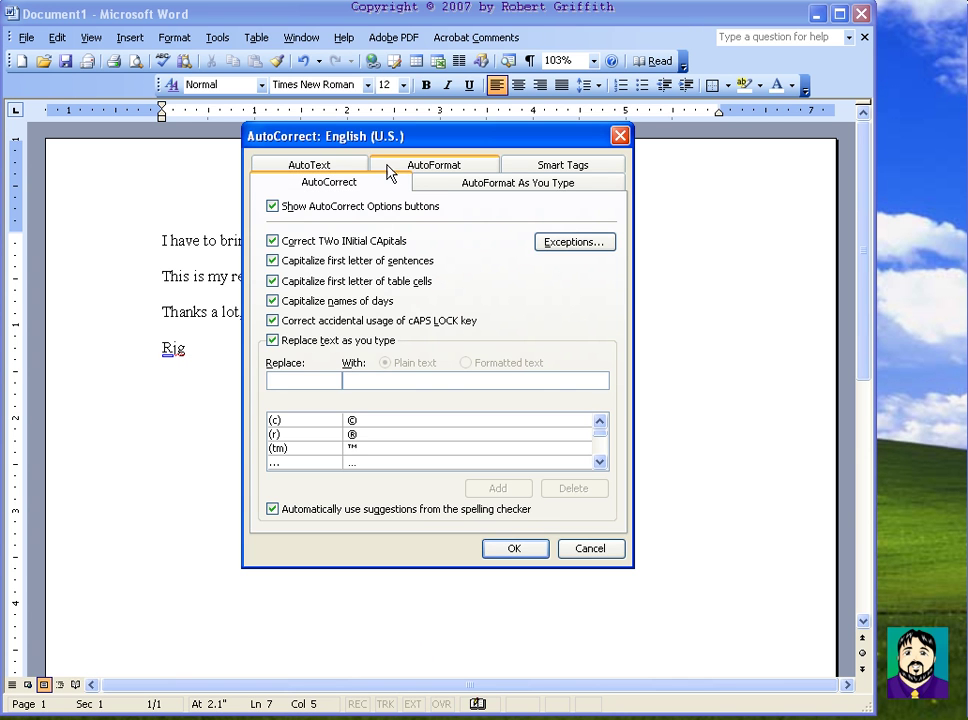
left_click_drag(312, 134, 403, 178)
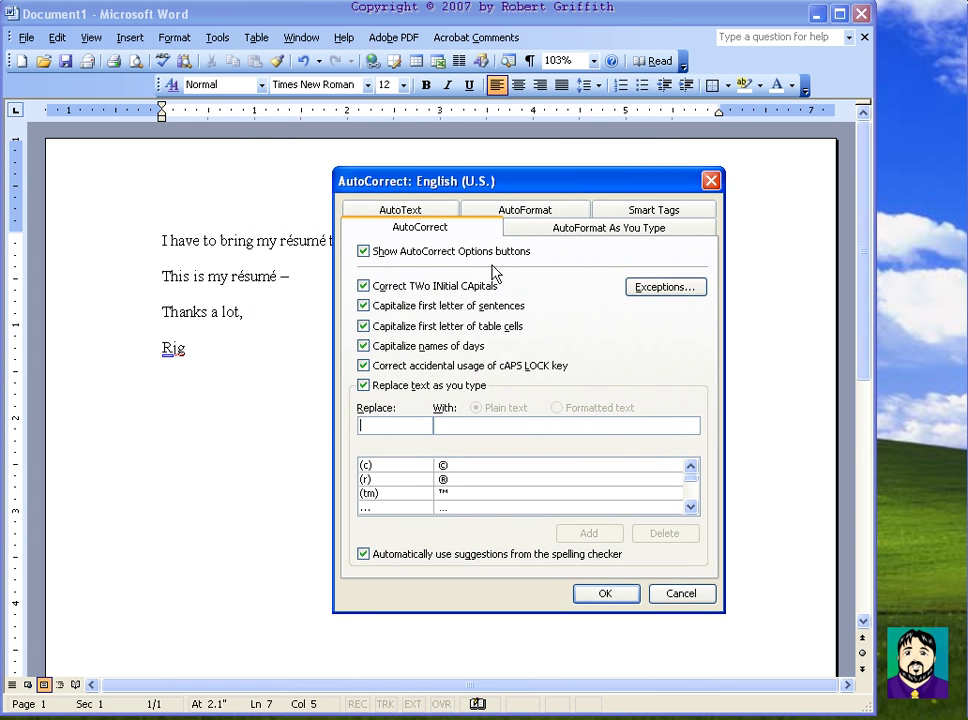
left_click(399, 211)
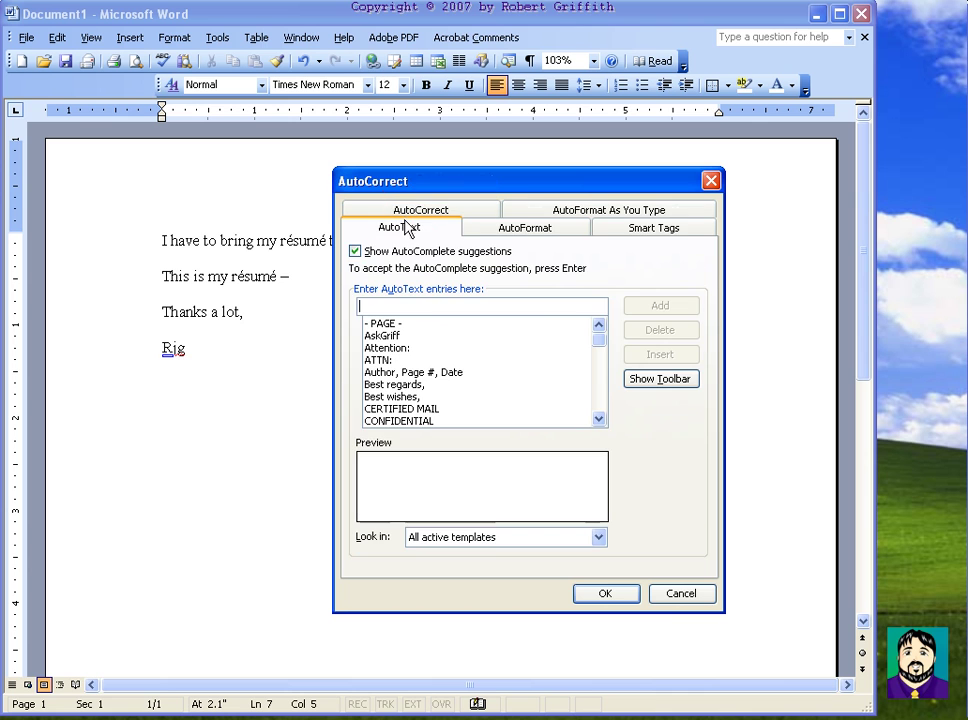
left_click(449, 210)
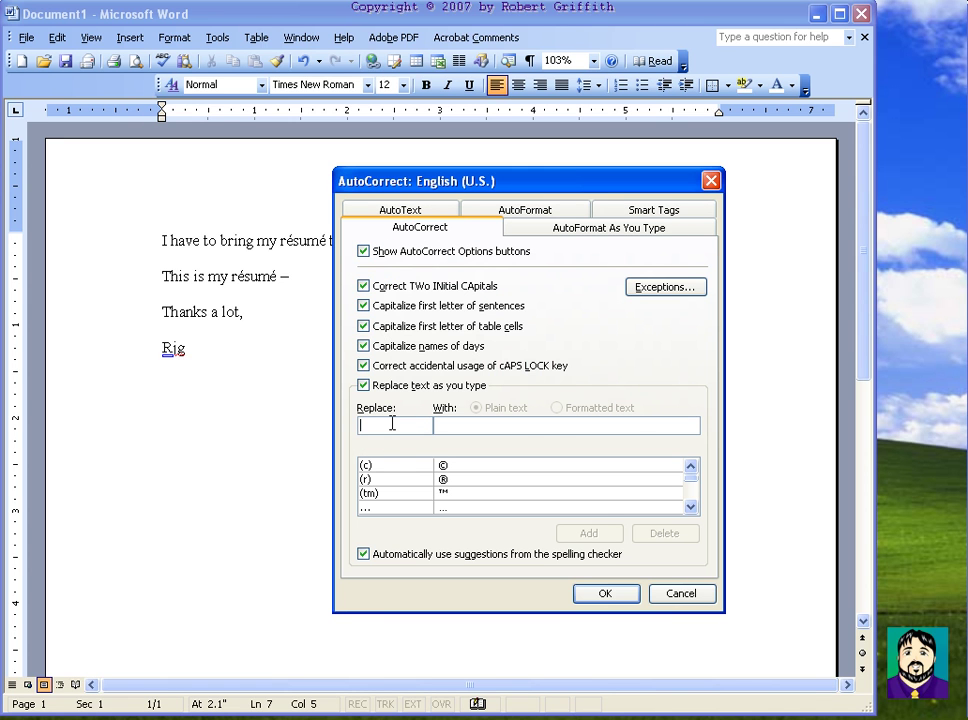
type("rjg")
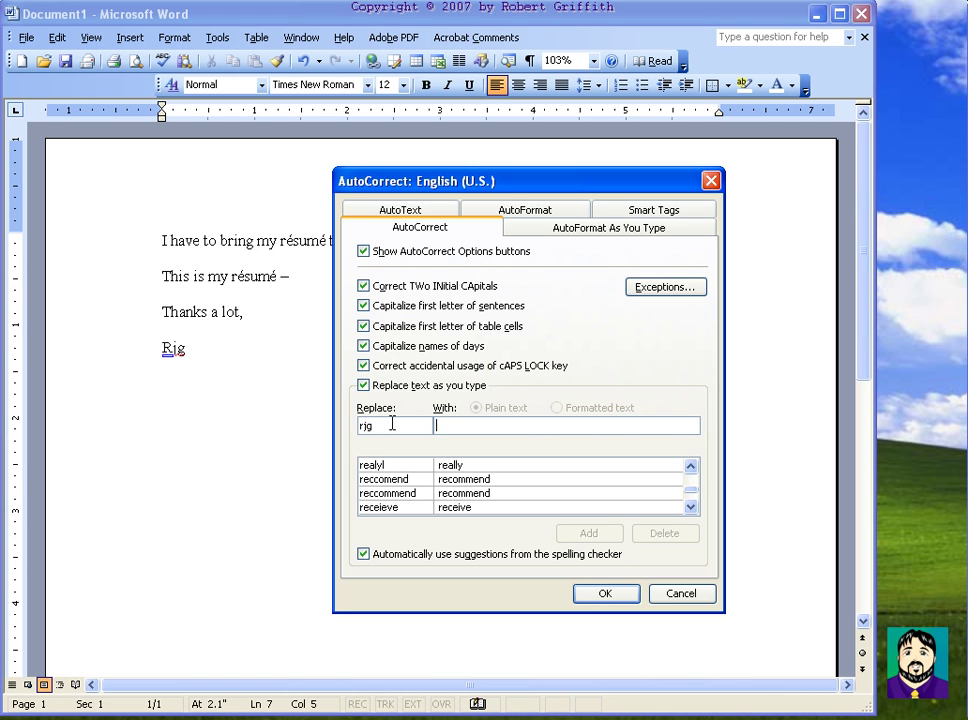
type("Robert ")
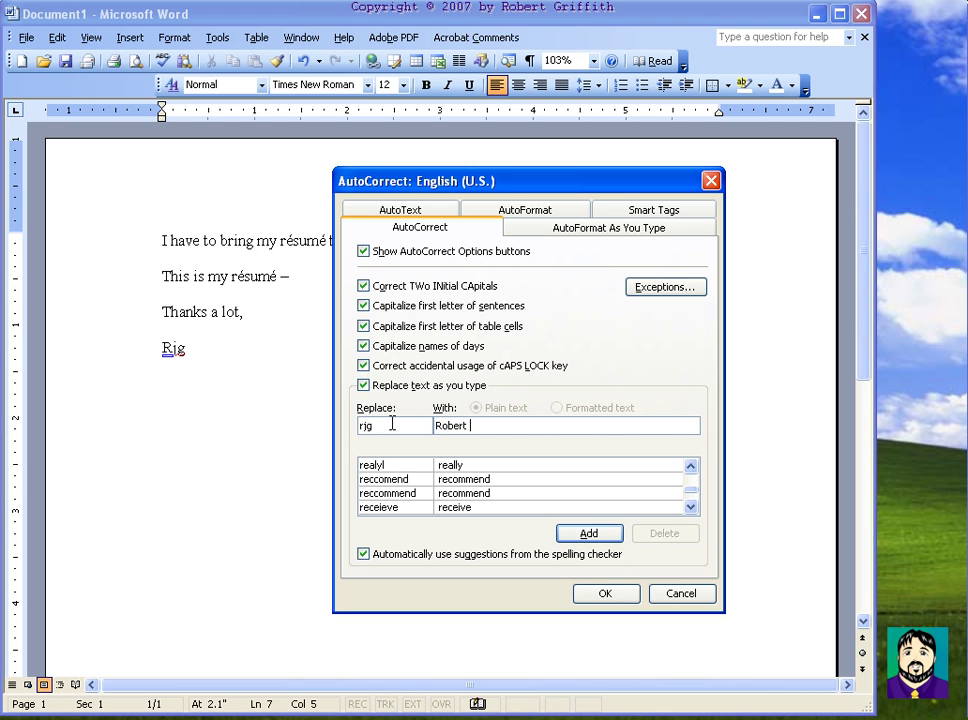
type("J. Griffith")
left_click(613, 595)
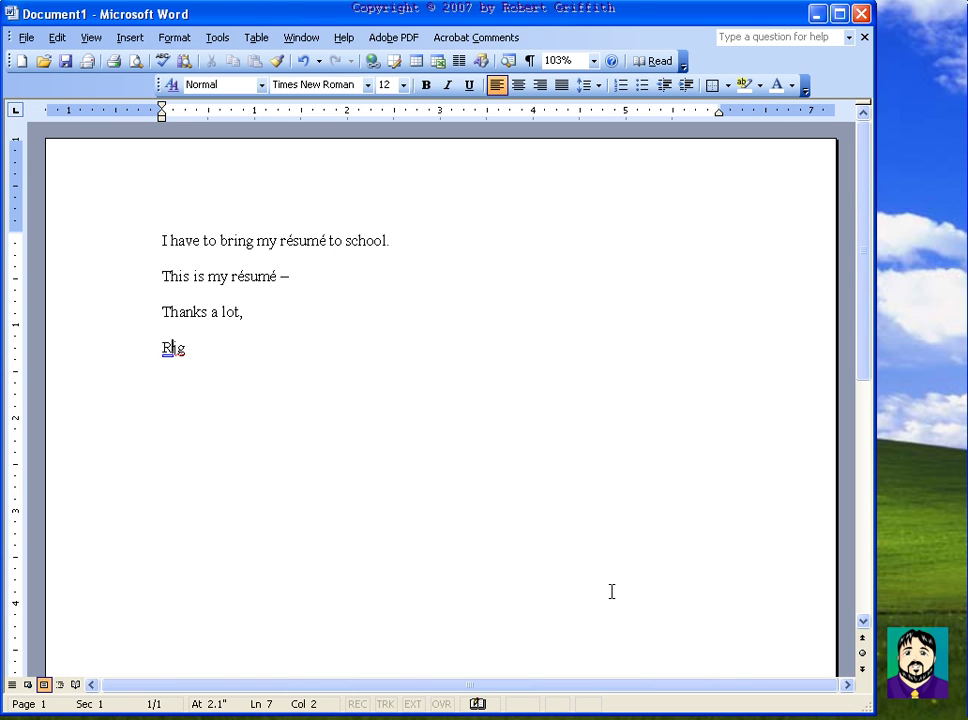
Step: Retype the initials so AutoCorrect expands them into the full name
left_click_drag(302, 339, 138, 339)
key("Delete")
type("rjg")
key("Return")
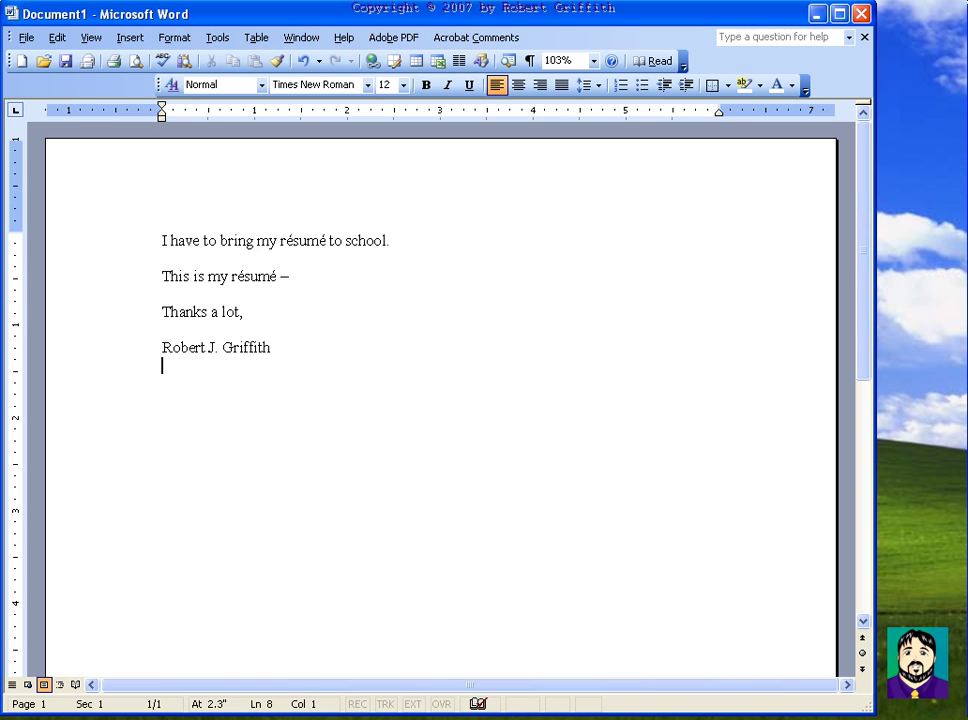
key("Return")
key("Return")
Step: Type 'Sincerely,' followed by the signer's name, street address, city line and phone number
type("Sincerely,")
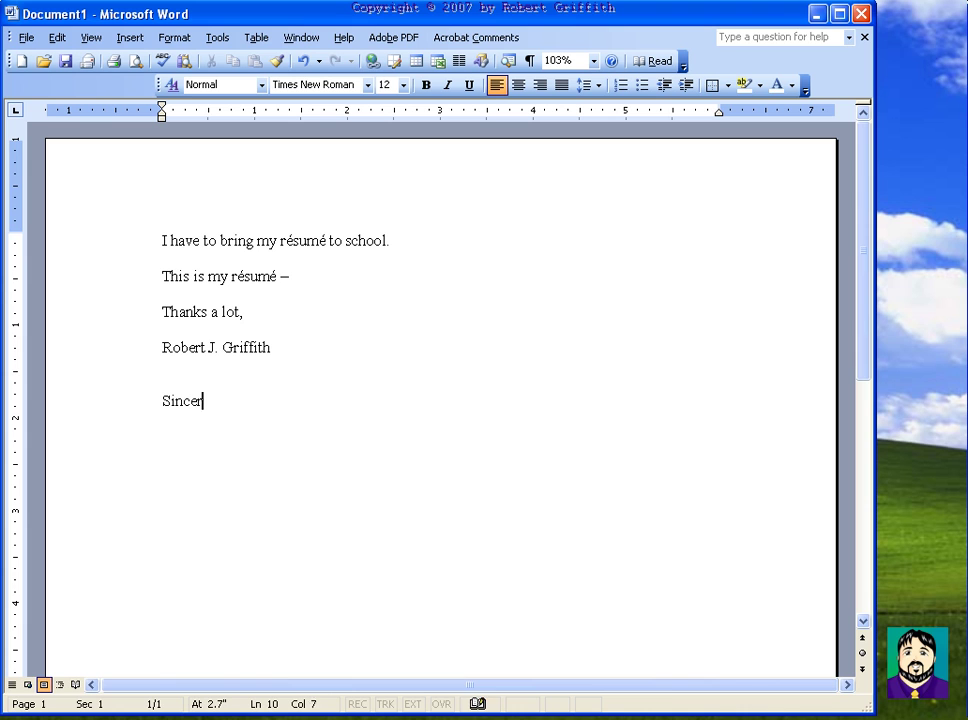
key("Return")
type("Robert ")
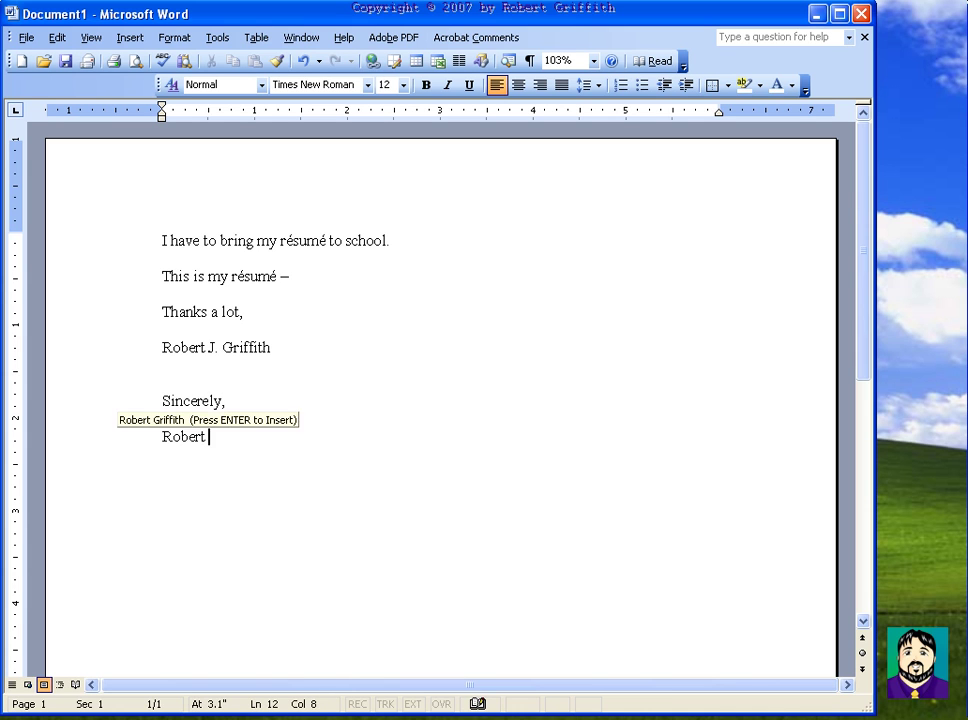
type("J. Griffith")
key("Return")
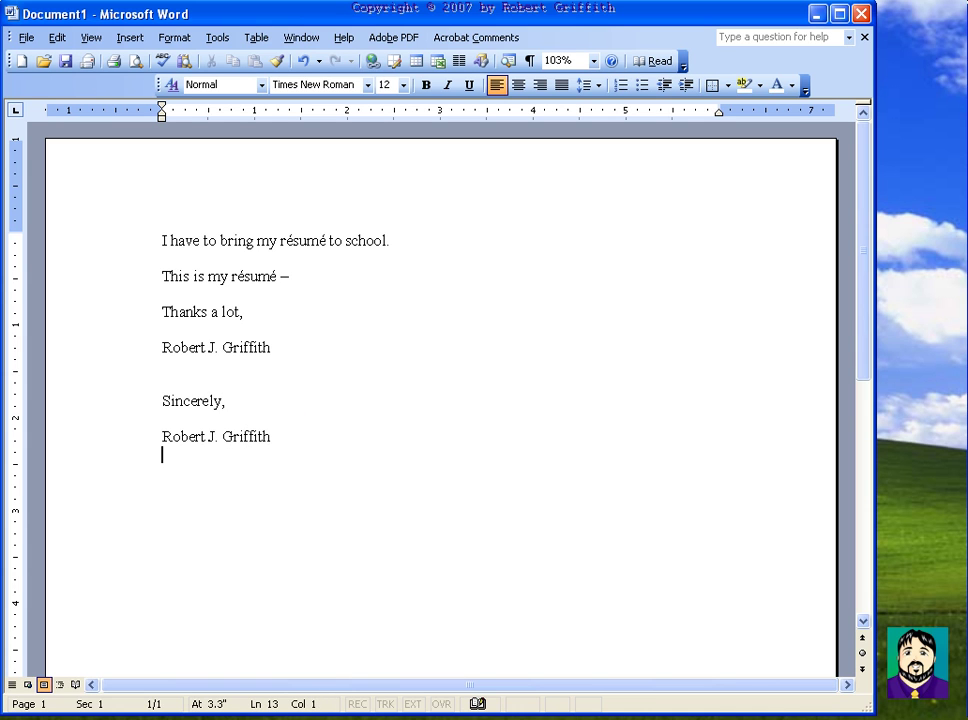
type("123 No")
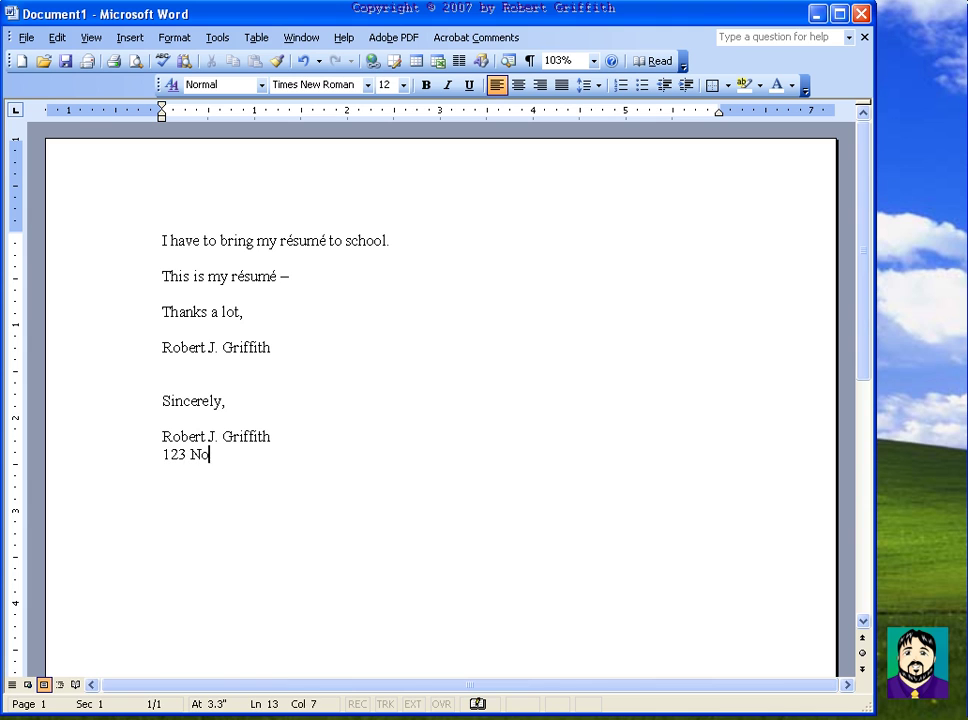
type("rth Main Street")
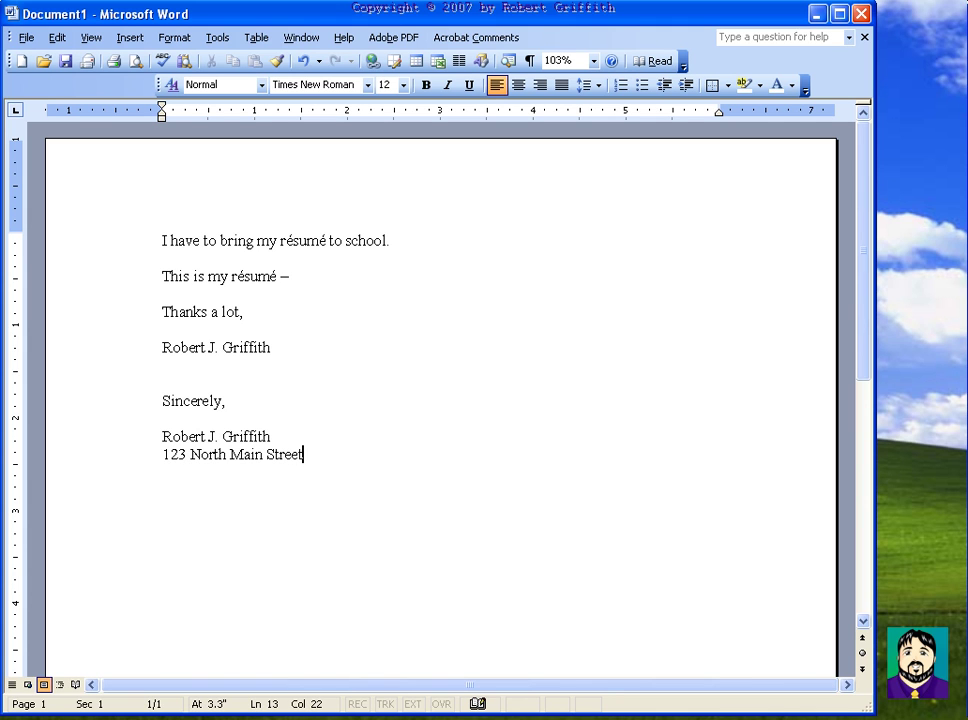
key("Return")
type("Ukiah, CA ")
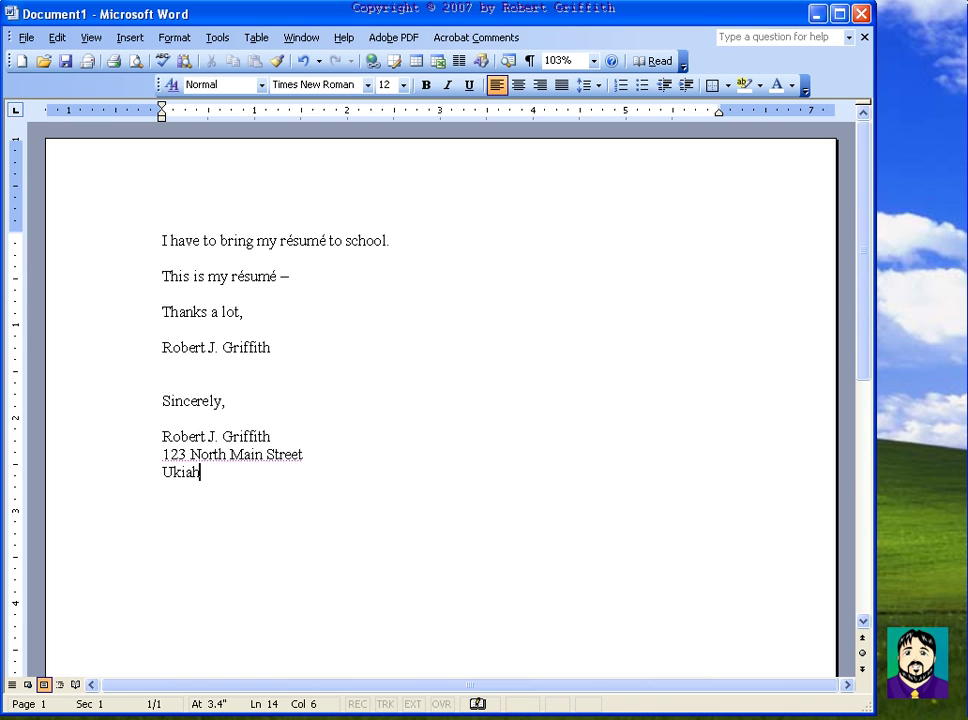
type(" 95482")
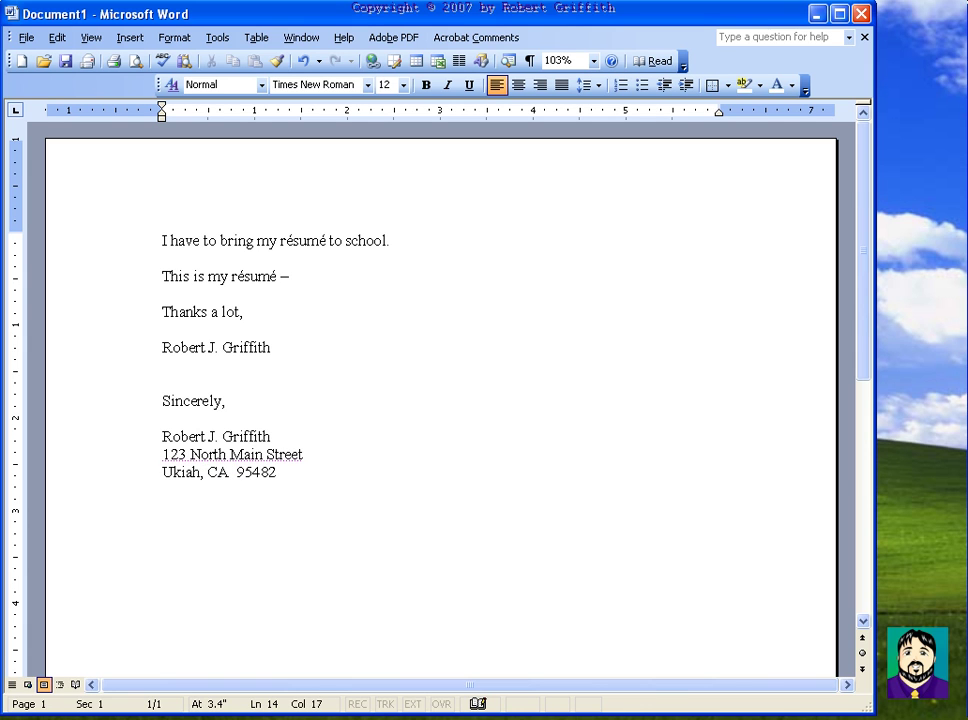
key("Return")
type("(865) 123-4")
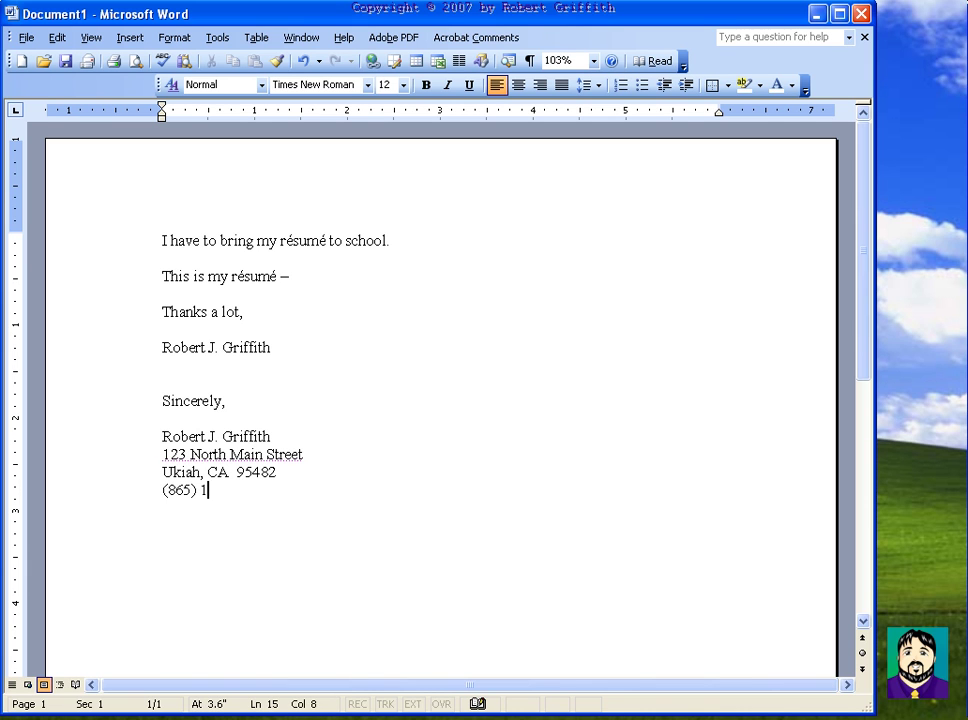
type("567")
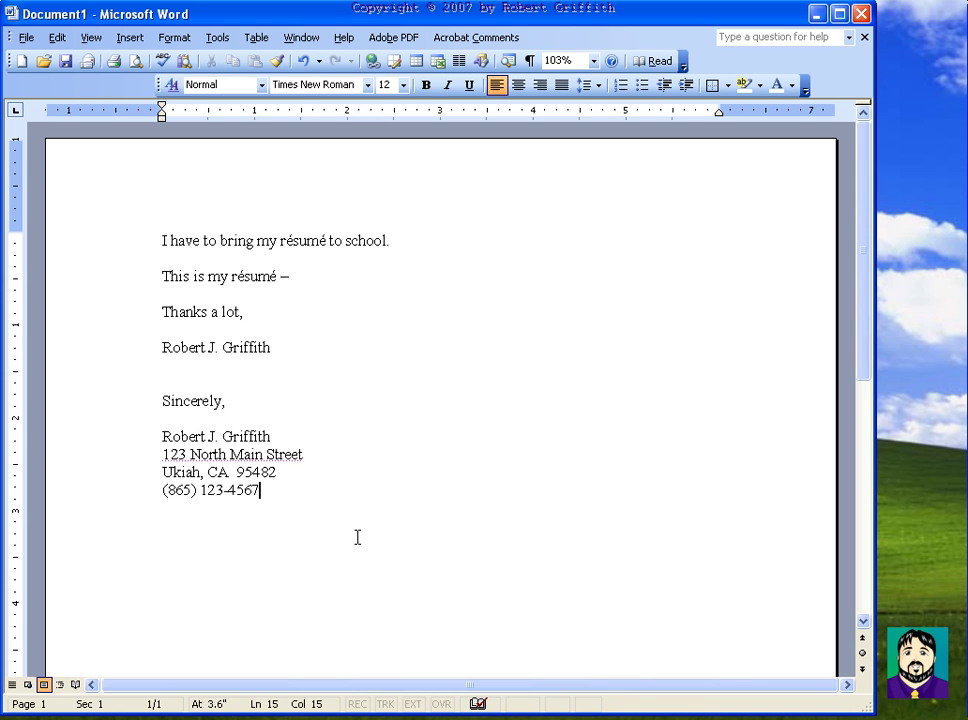
Step: Save the closing block as a desktop document scrap, then delete it from the letter
left_click_drag(162, 400, 318, 492)
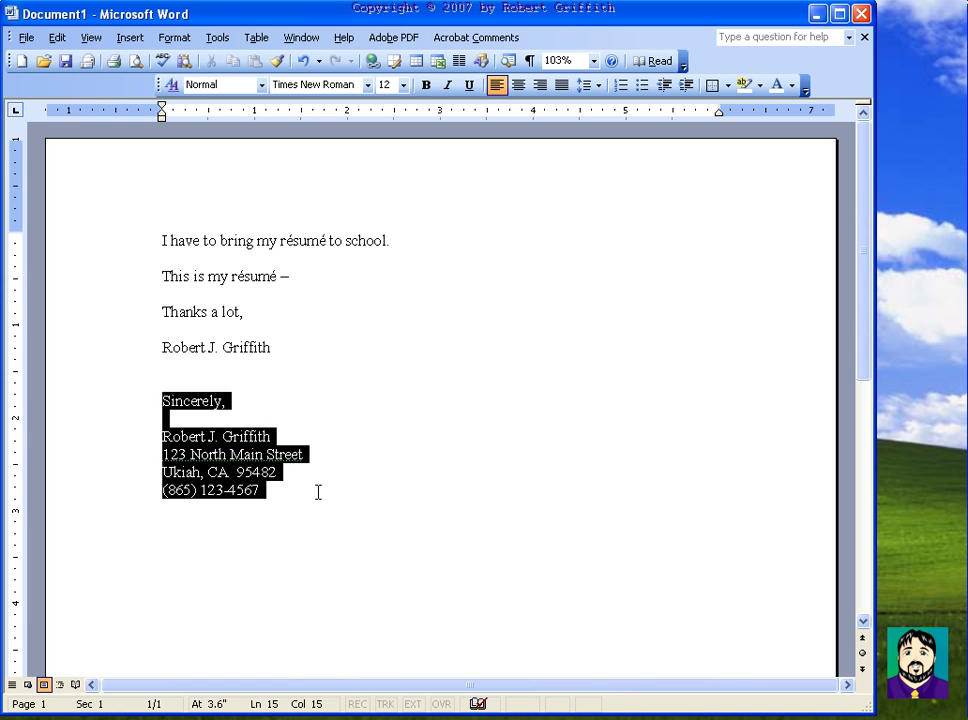
left_click_drag(233, 469, 907, 317)
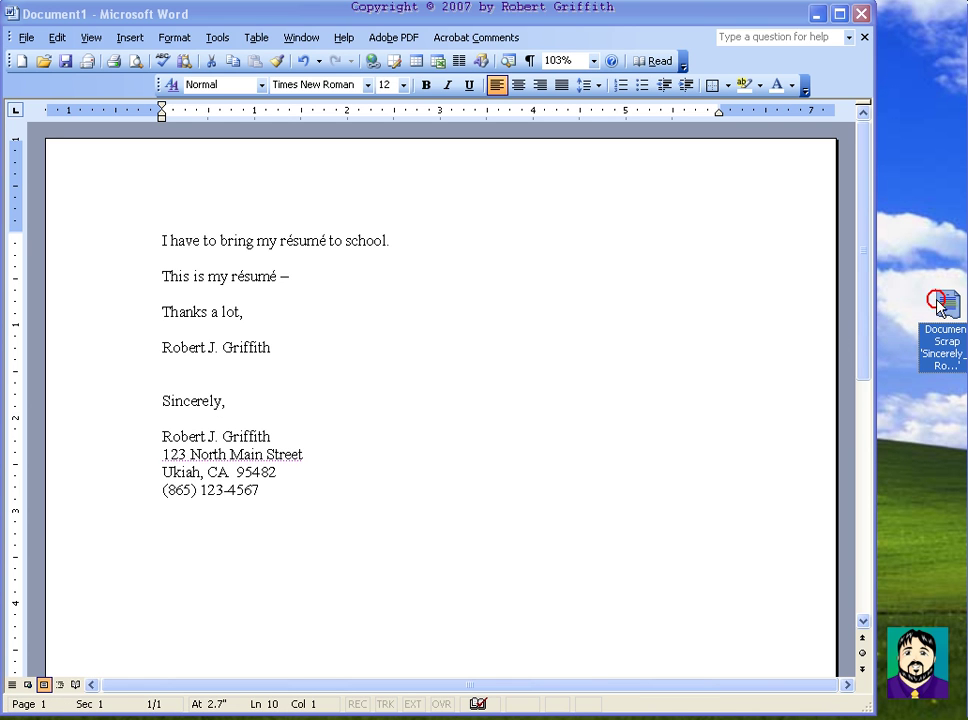
left_click_drag(940, 308, 162, 400)
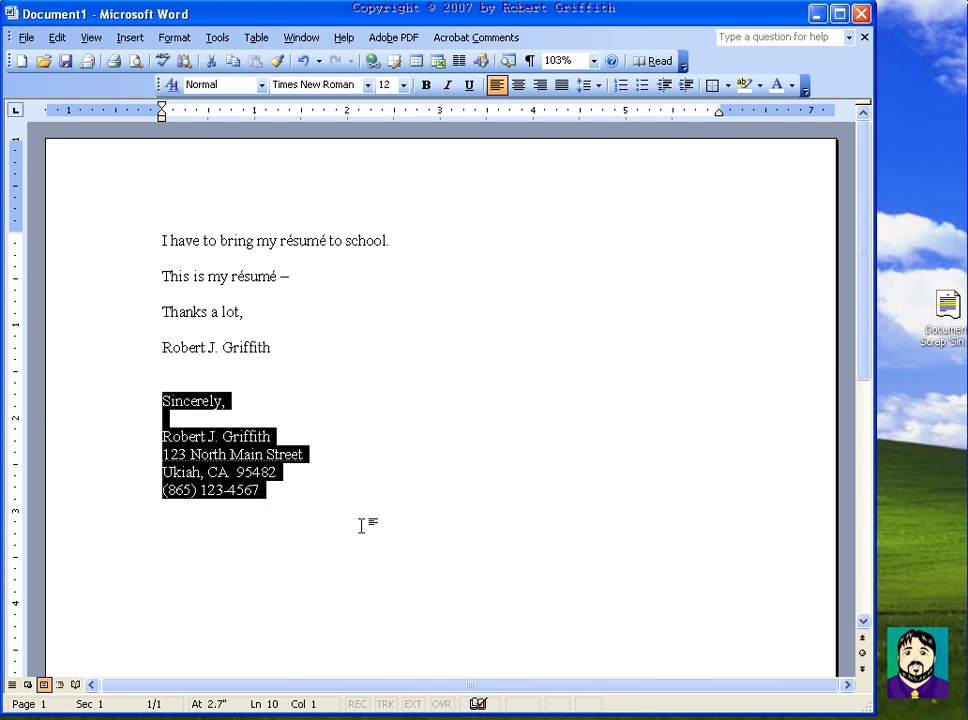
key("Delete")
Step: Type a line of filler text and insert the closing block from the scrap below it
type("Lkjasd flkja sdflkja sdfl;j adfl;k al;sdfj")
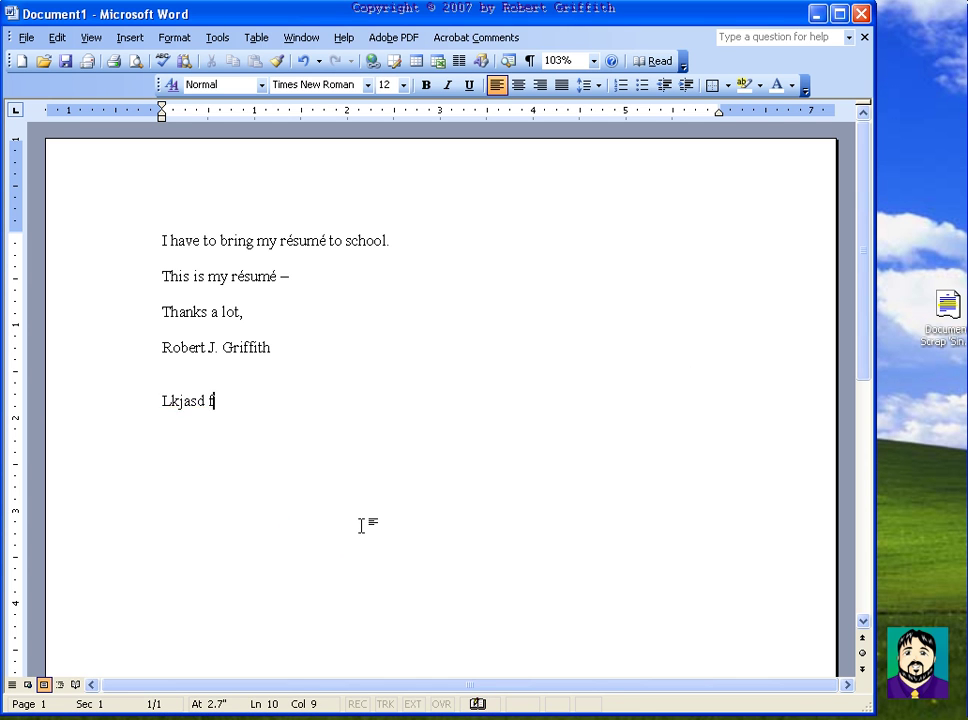
key("Return")
key("Return")
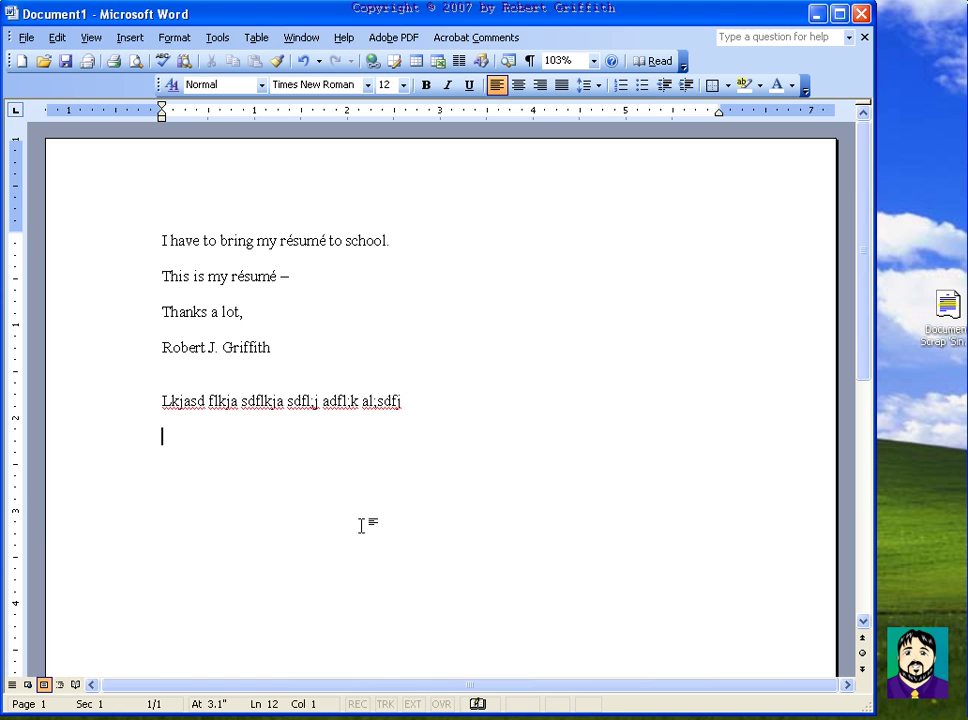
left_click(942, 306)
left_click_drag(942, 306, 173, 471)
left_click(485, 330)
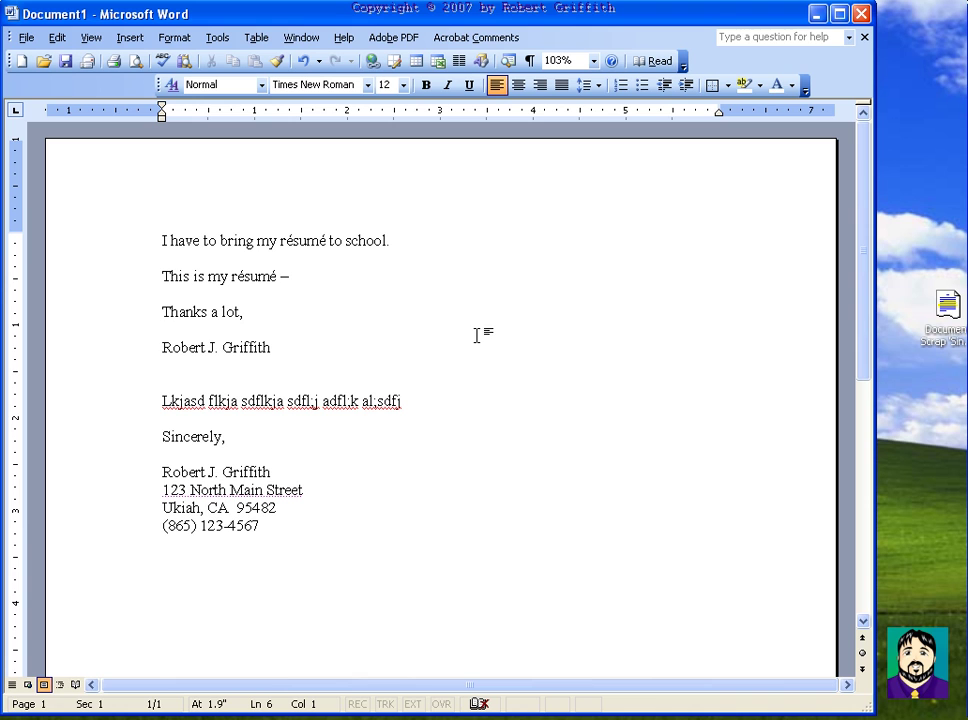
Step: Insert the scrap's closing block again after 'Thanks a lot,' and select all the letter's text
left_click(948, 306)
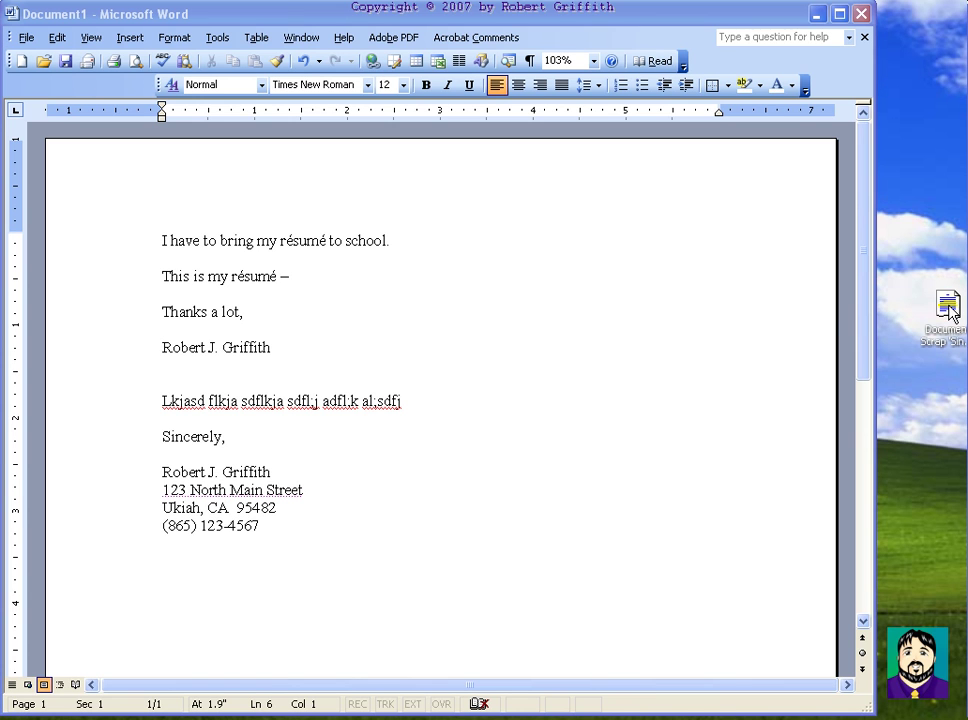
left_click(942, 340)
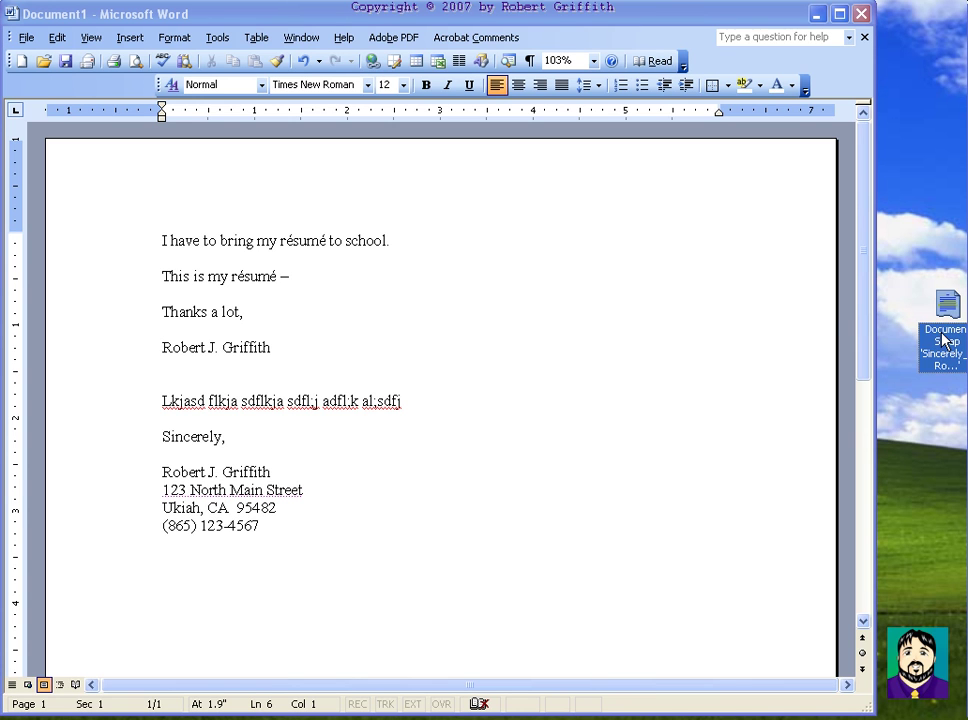
left_click(942, 340)
left_click(925, 231)
mouse_move(946, 302)
left_mouse_down()
mouse_move(216, 320)
mouse_move(184, 330)
left_mouse_up()
left_click(441, 374)
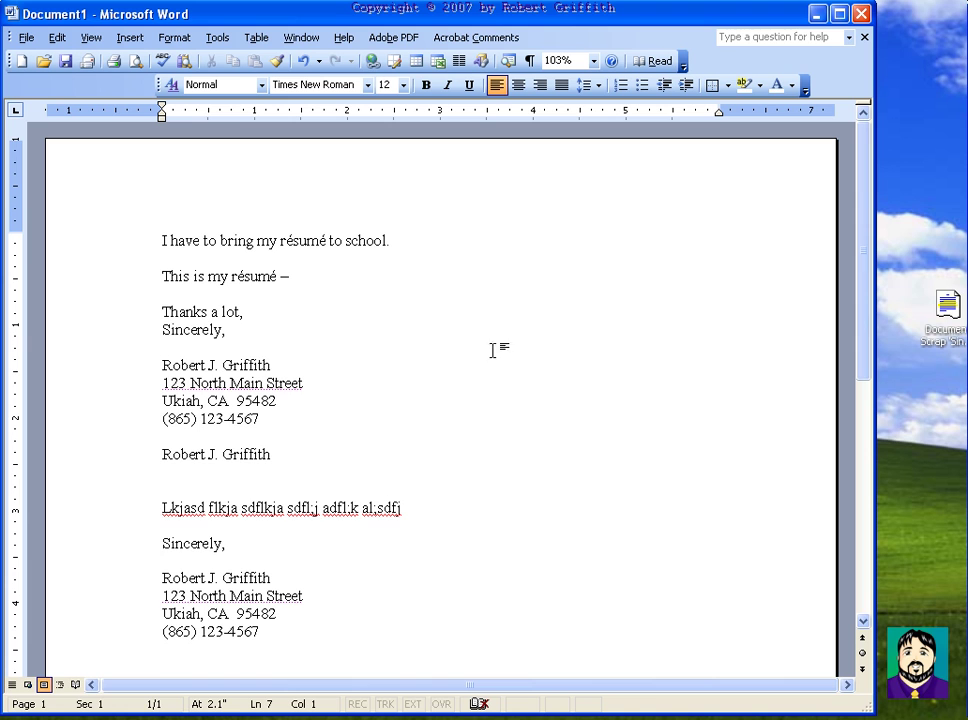
left_click_drag(333, 642, 145, 216)
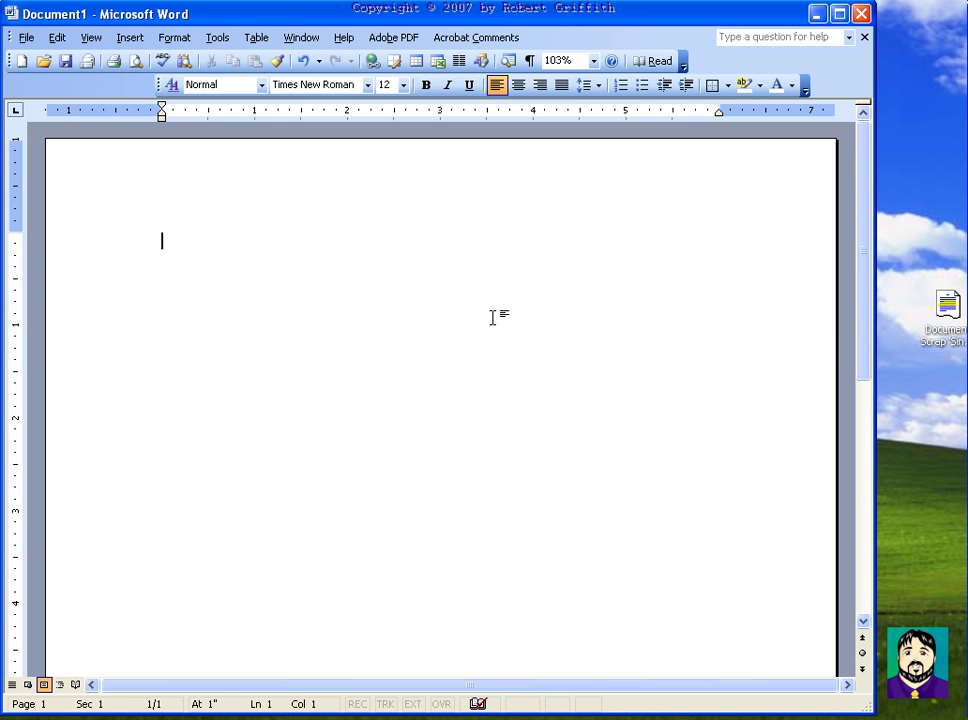
Step: Turn on speech dictation from Tools, dictate the paragraph, then switch dictation off
left_click(220, 40)
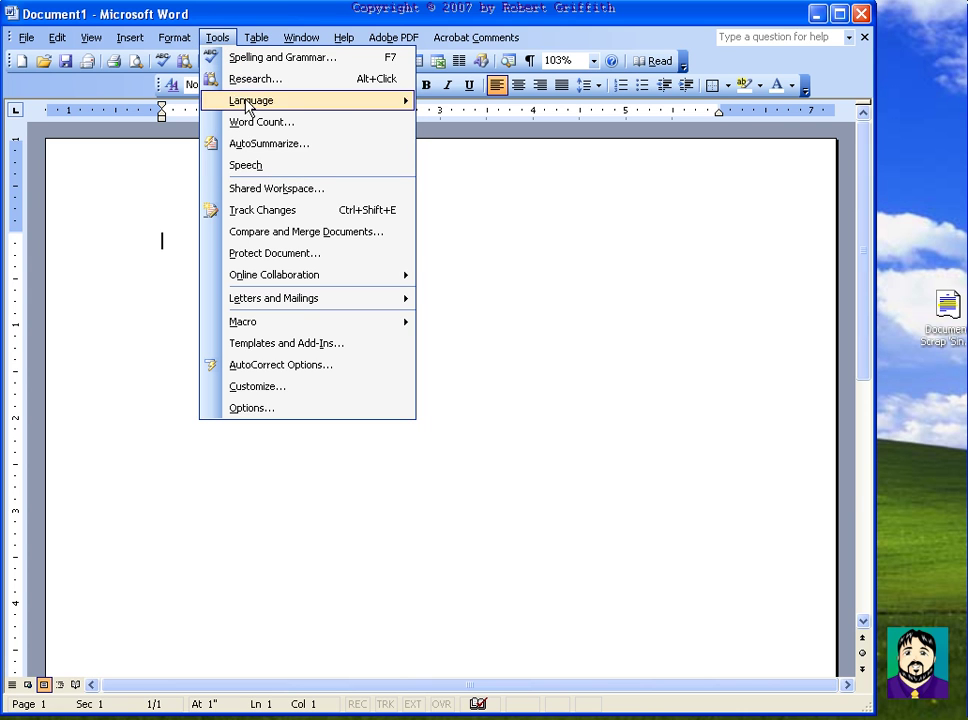
left_click(266, 174)
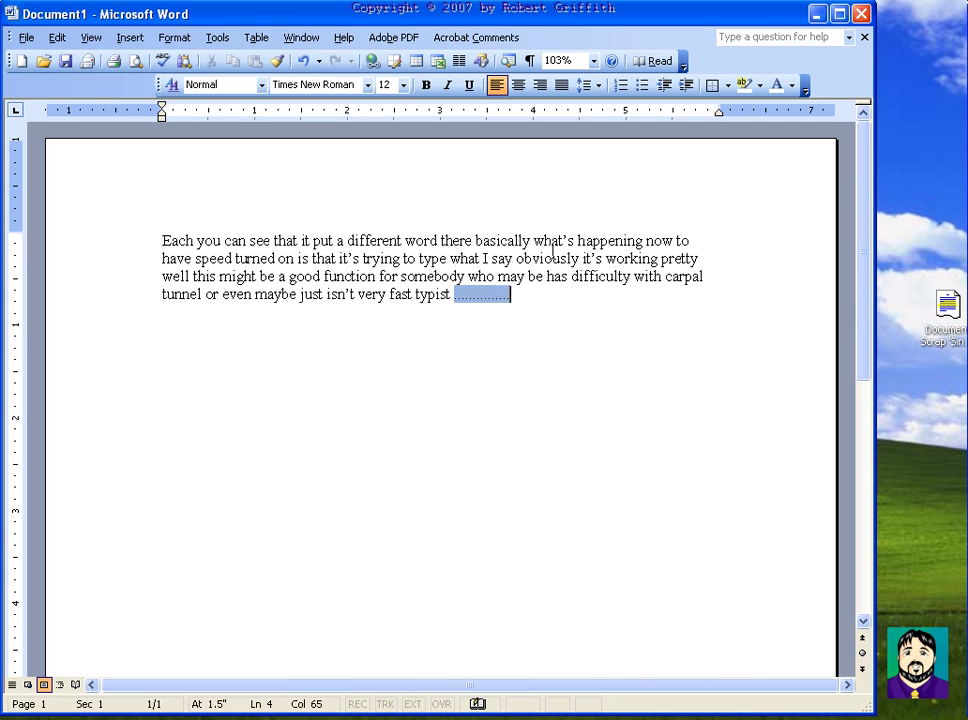
left_click(218, 38)
left_click(266, 167)
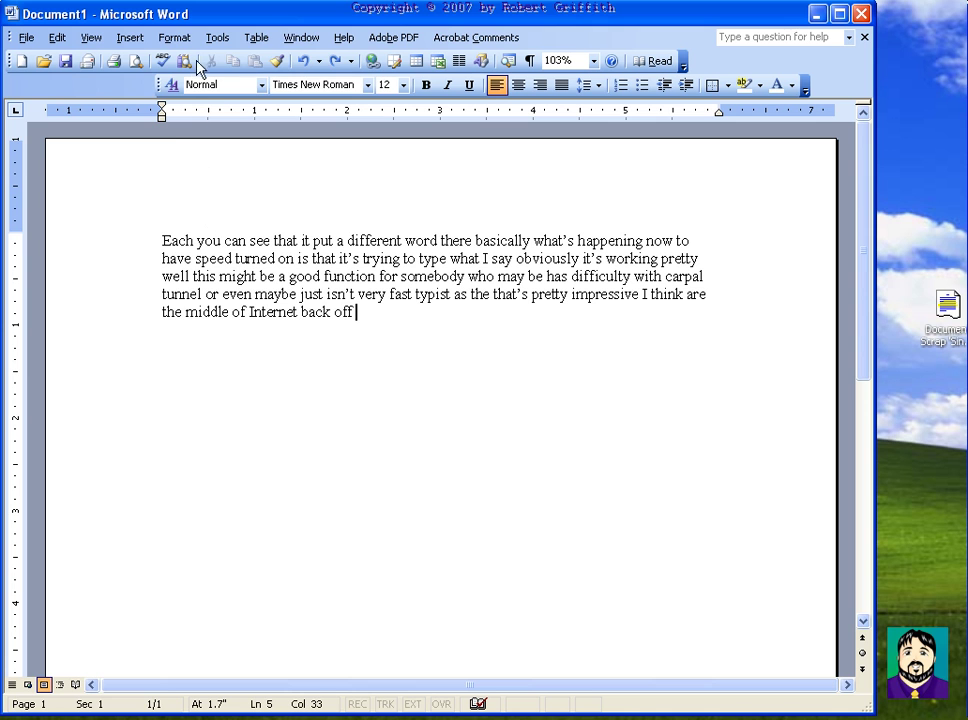
left_click(174, 38)
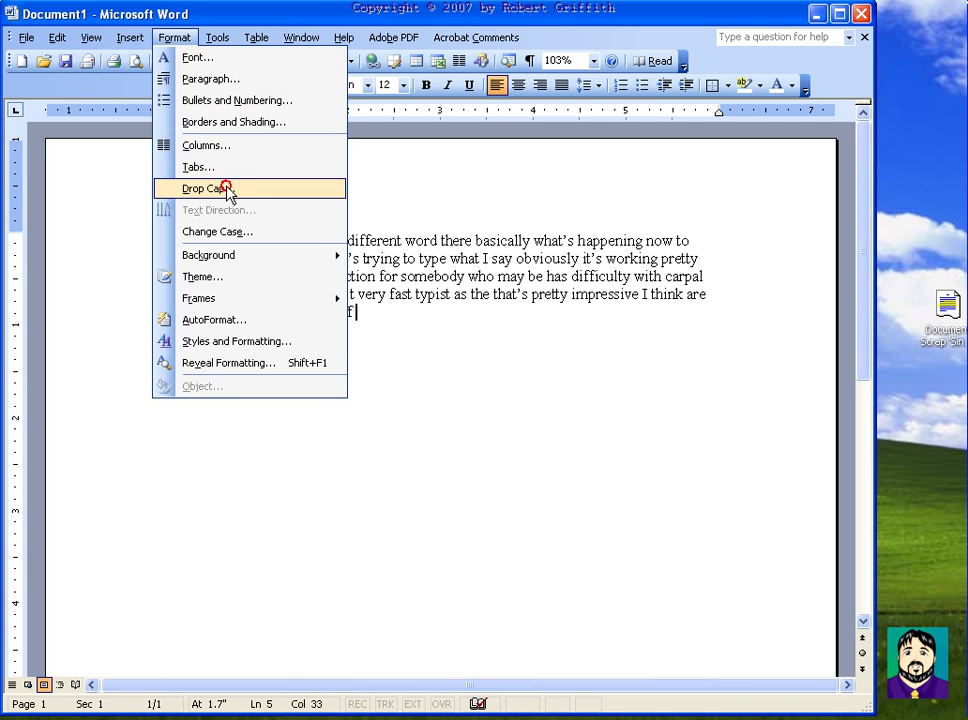
left_click(263, 192)
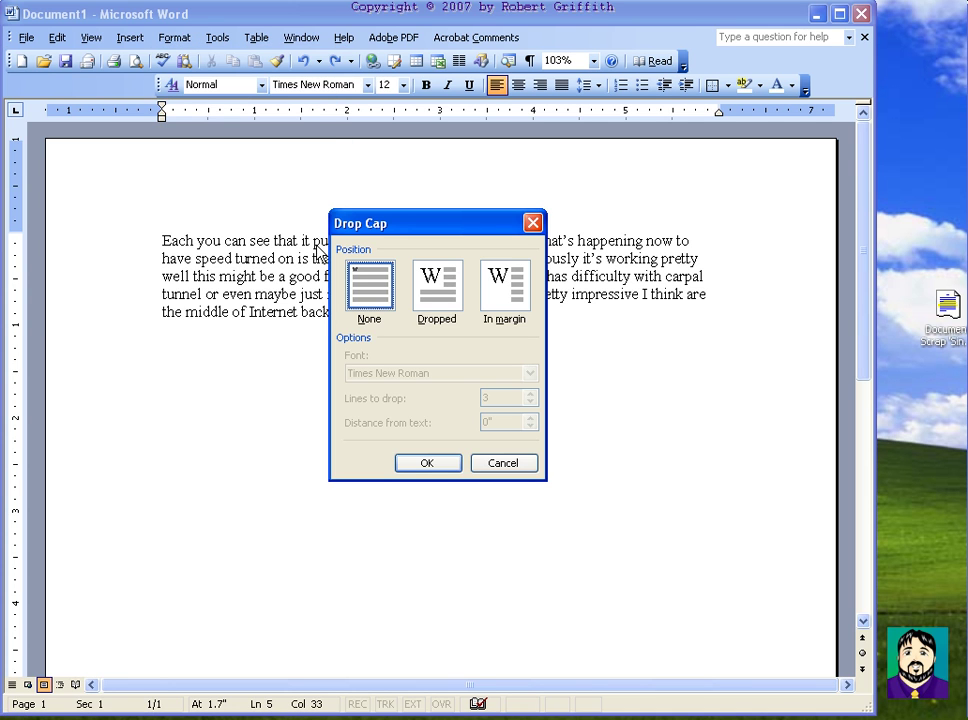
left_click(444, 302)
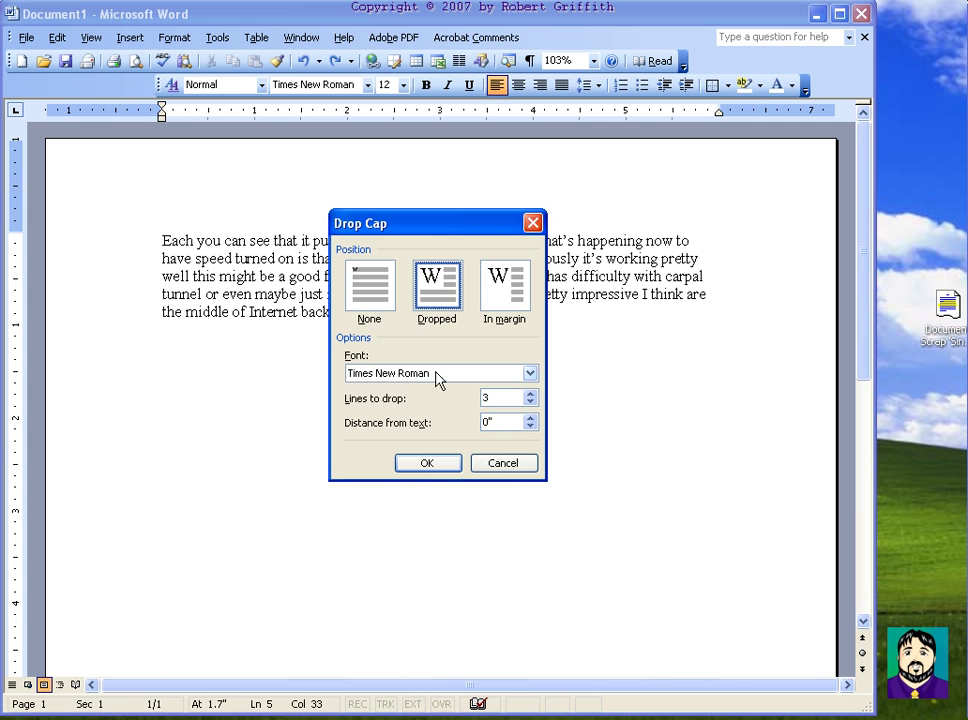
left_click(429, 463)
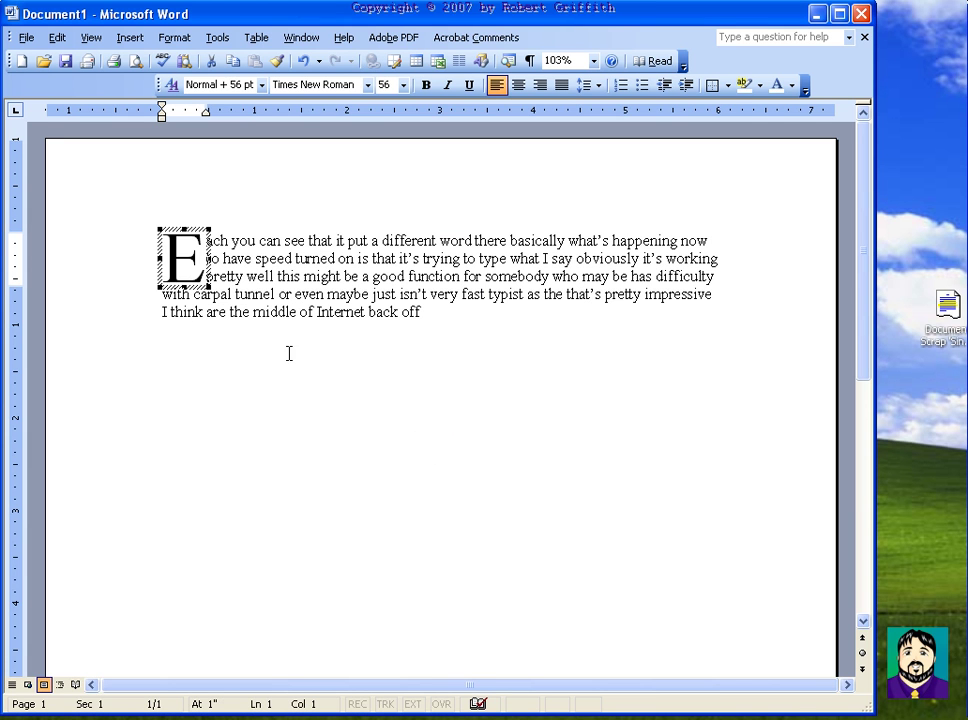
left_click(280, 336)
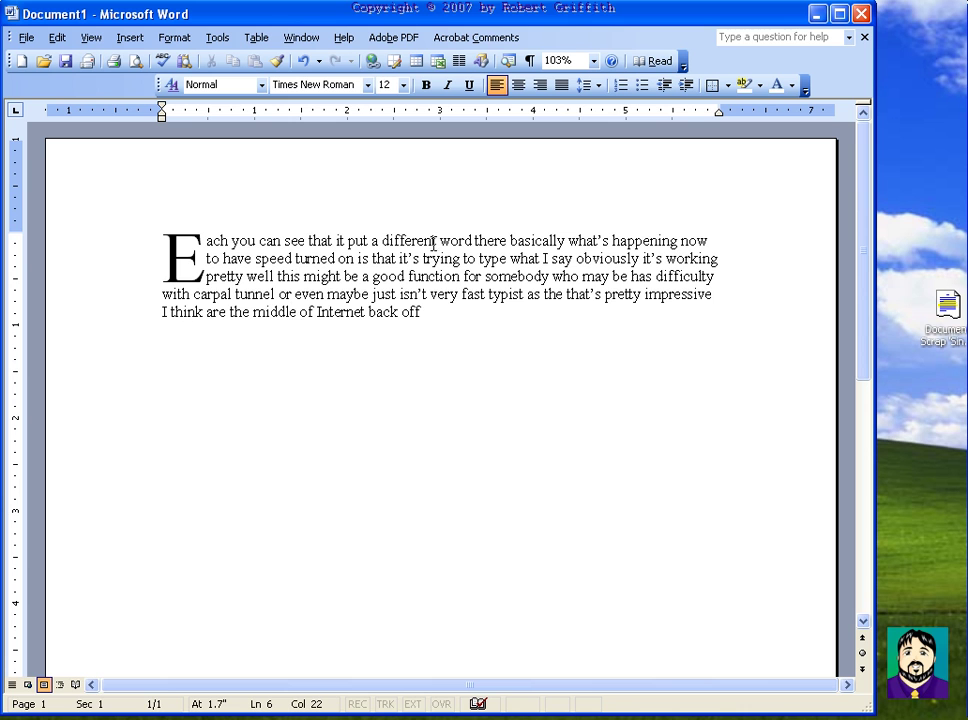
key("ctrl+z")
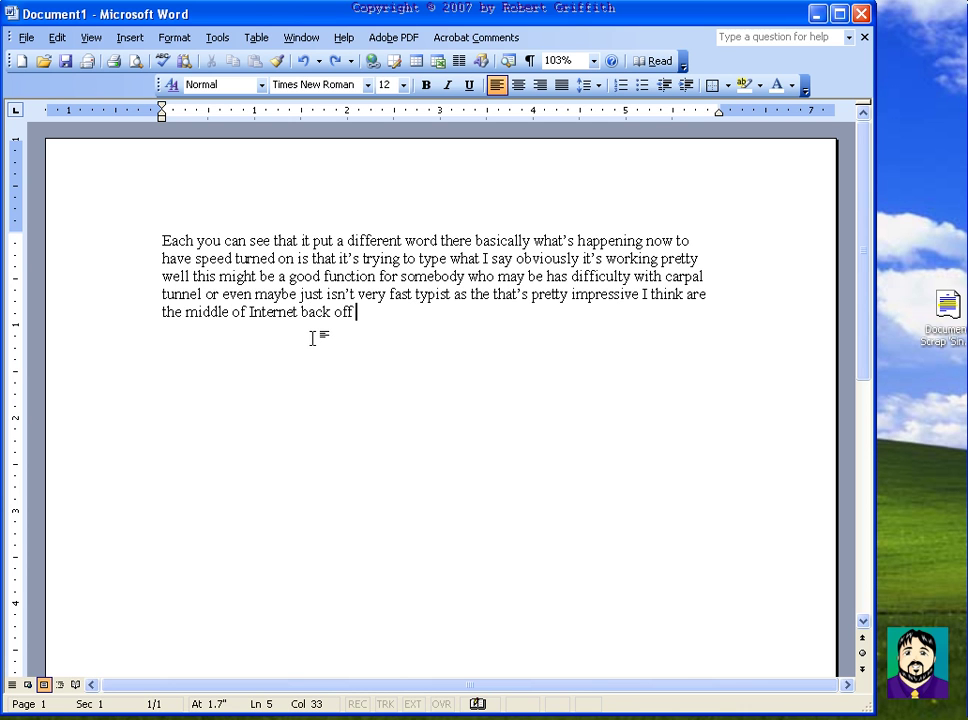
left_click(174, 37)
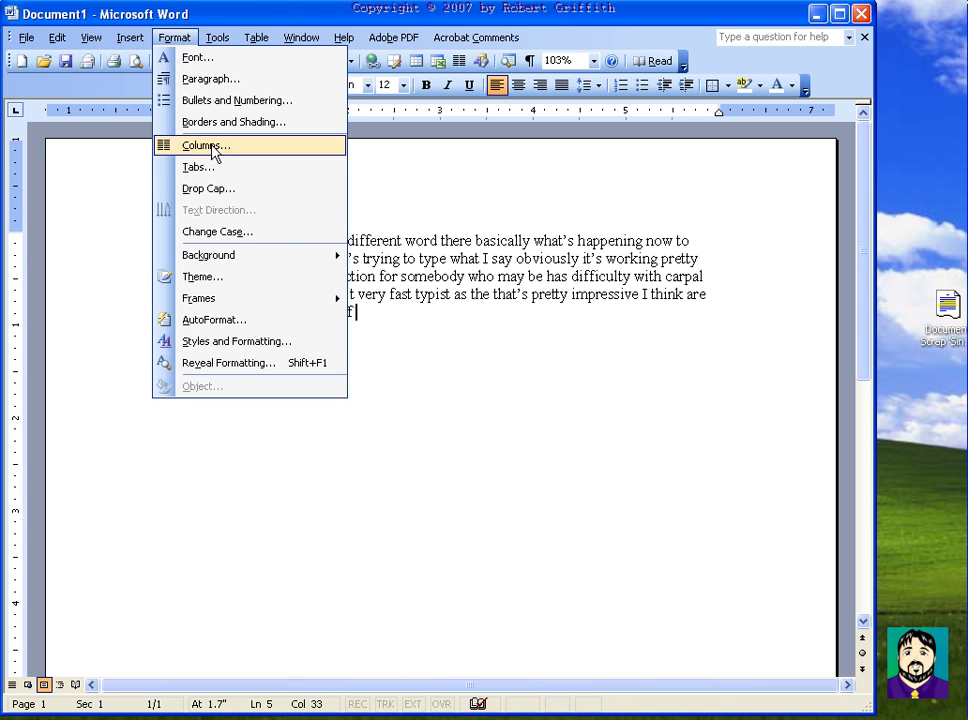
left_click(214, 186)
left_click(499, 277)
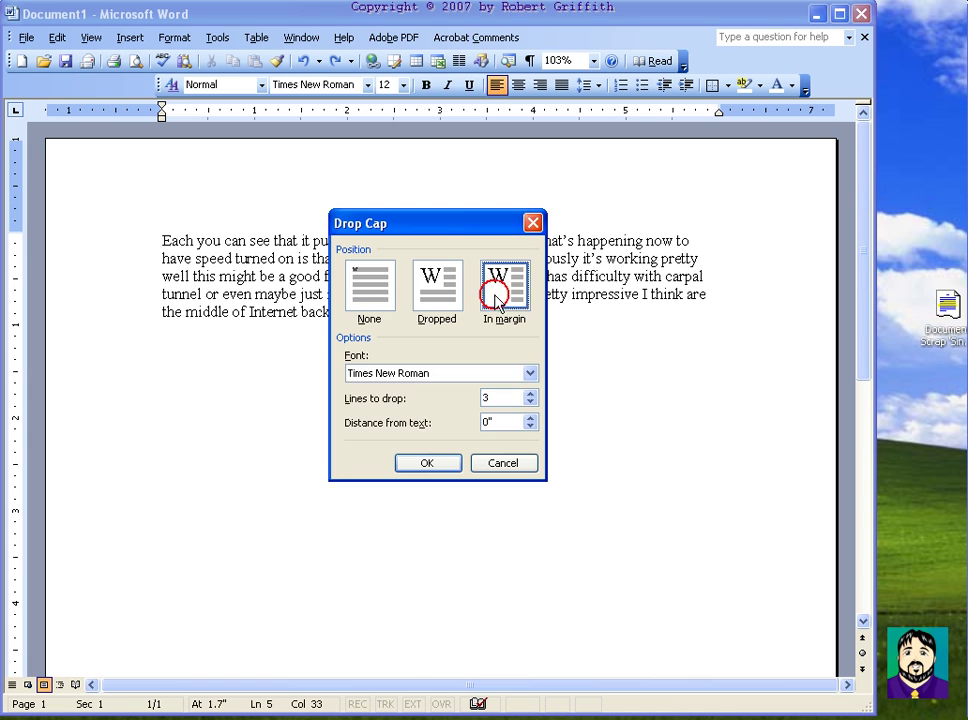
left_click(439, 462)
left_click(405, 405)
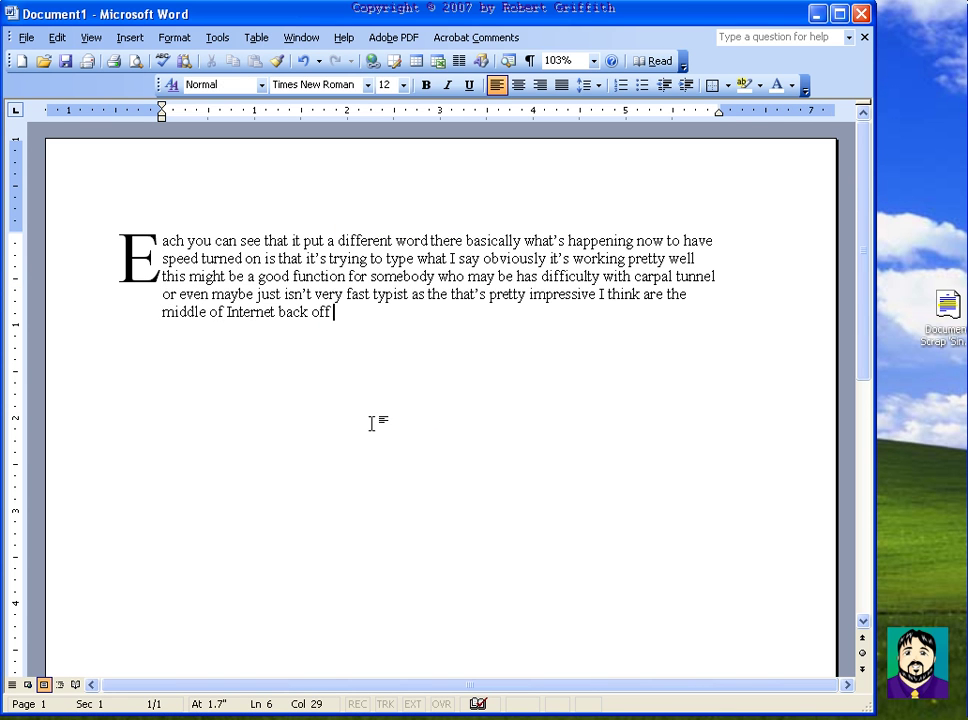
key("ctrl+z")
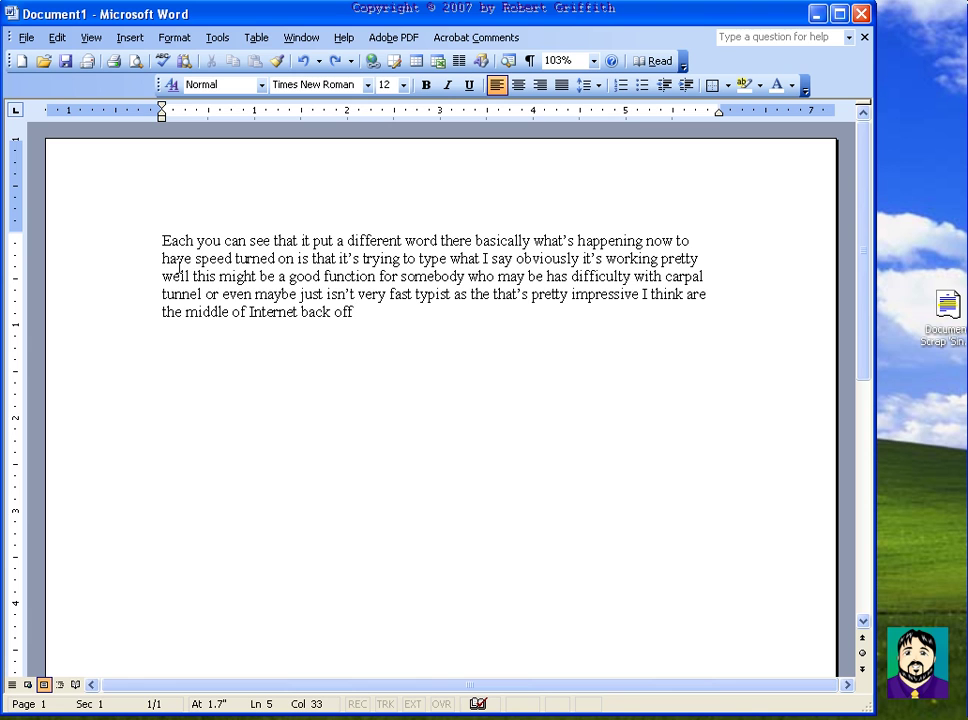
Step: Apply the Cypress theme through Format > Theme
left_click(172, 40)
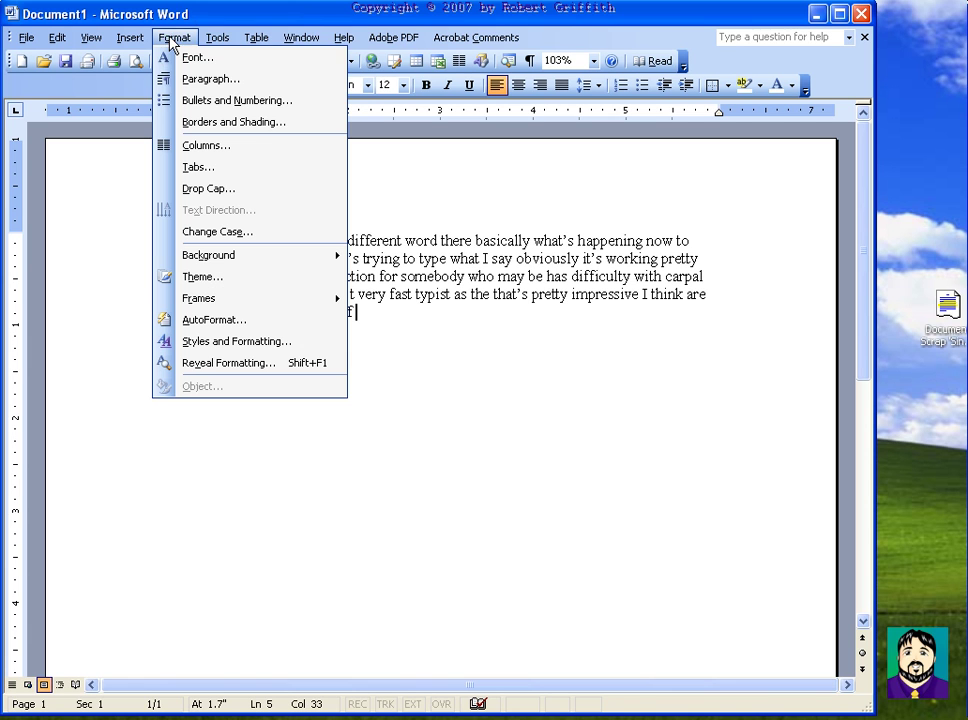
left_click(233, 279)
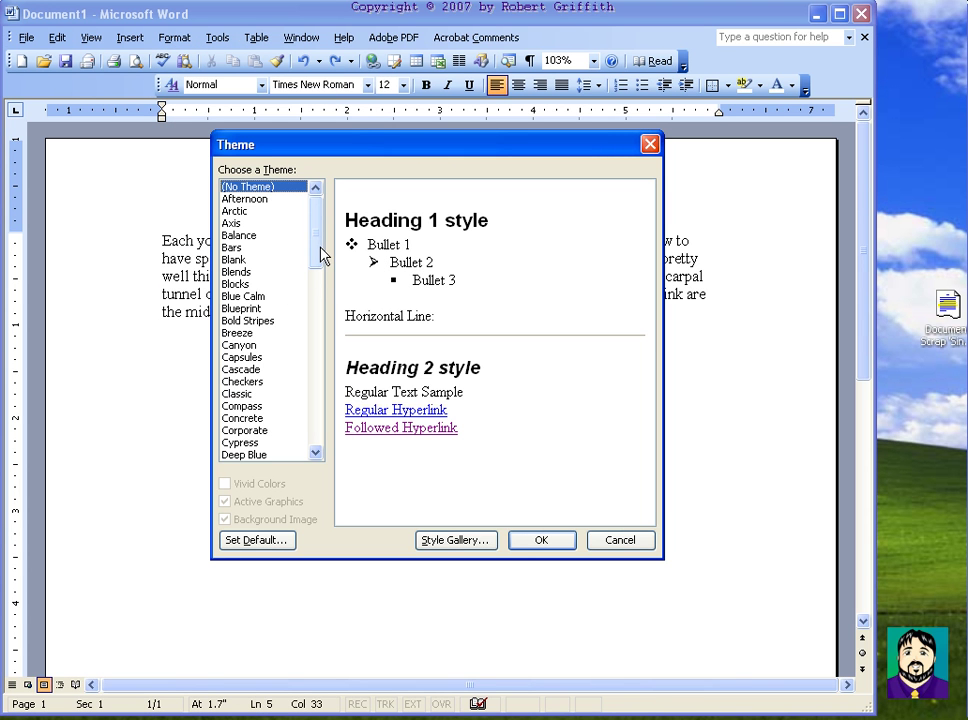
left_click_drag(320, 250, 318, 273)
left_click(242, 358)
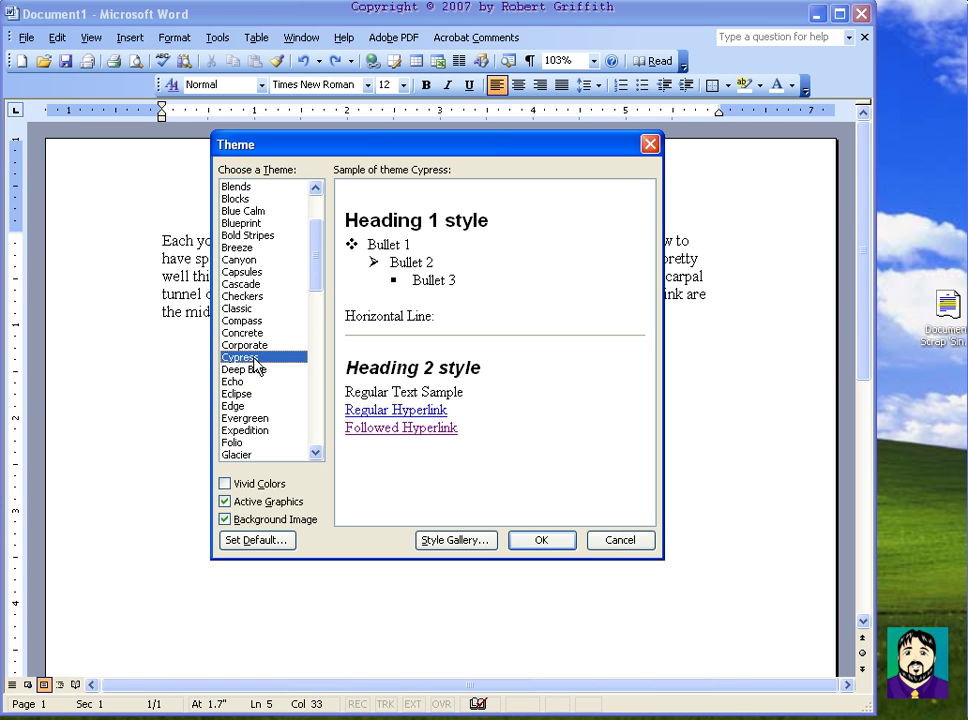
left_click(541, 539)
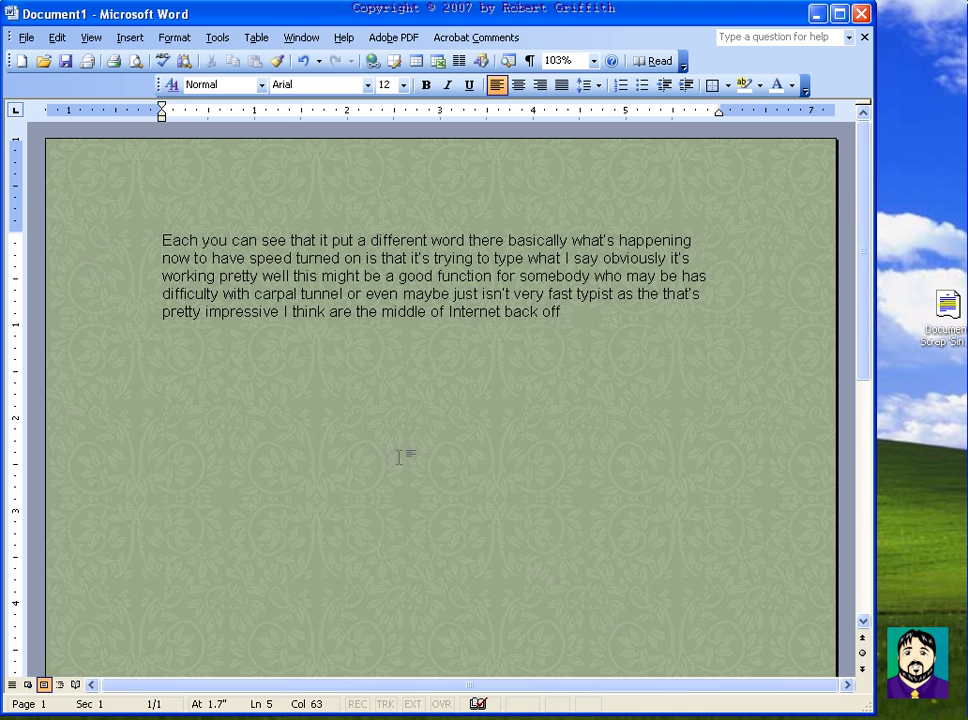
Step: Make the dictated paragraph bold, 18 pt, in Palatino Linotype
scroll(391, 469, "down", 5)
scroll(391, 469, "up", 5)
left_click_drag(162, 240, 607, 315)
left_click(426, 85)
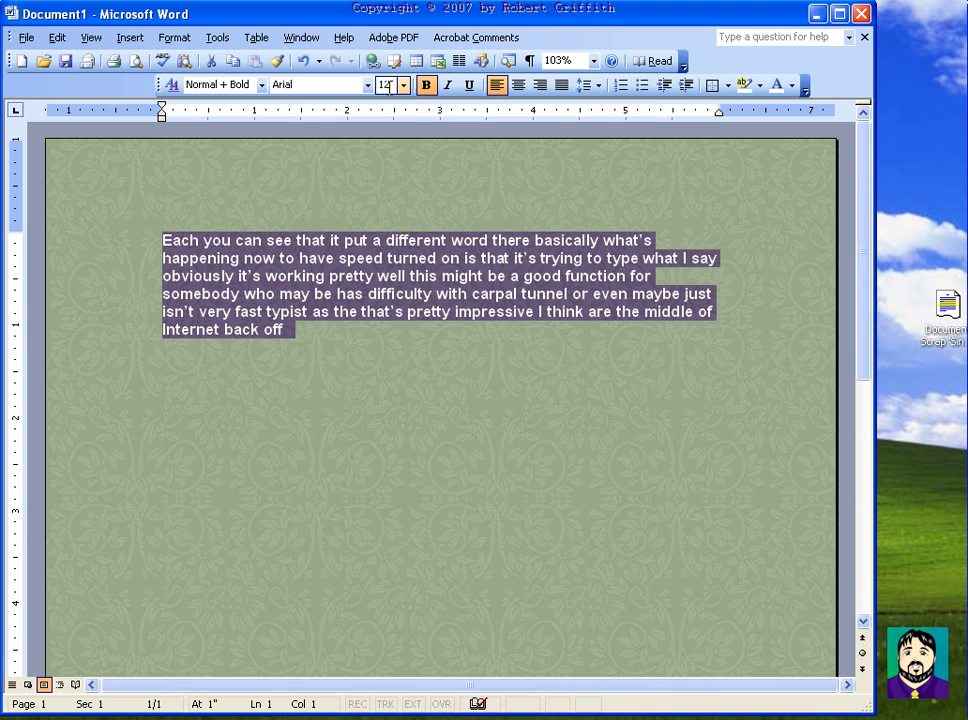
left_click(403, 85)
left_click(383, 188)
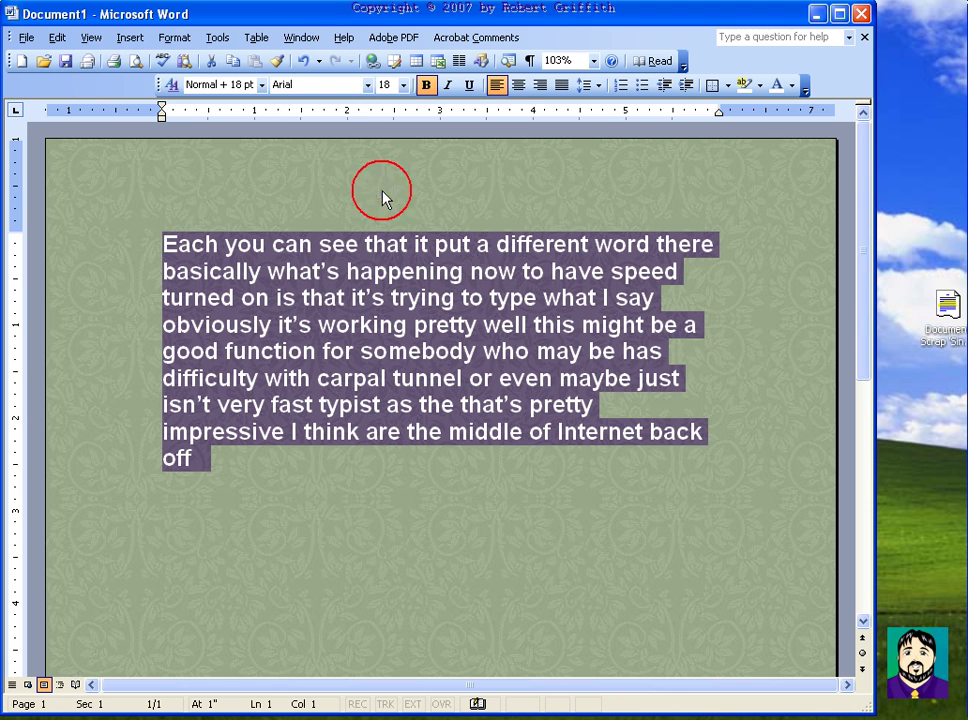
left_click(367, 85)
left_click_drag(514, 120, 493, 263)
left_click(380, 199)
left_click(577, 196)
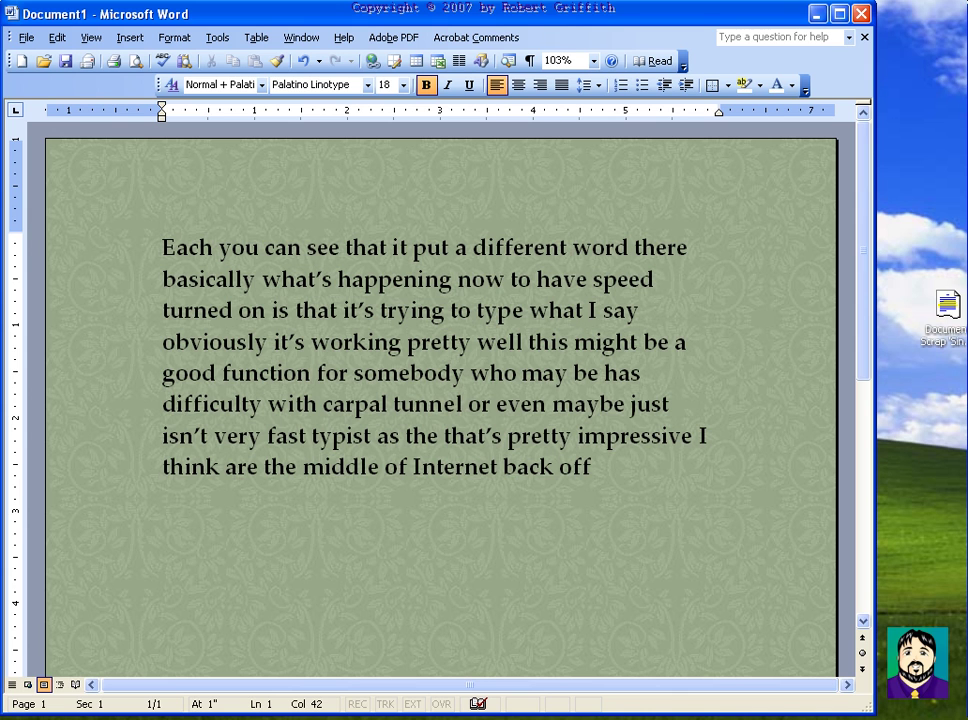
key("Left")
key("Left")
key("Left")
key("Left")
key("Left")
key("Left")
key("Left")
key("Left")
key("Left")
key("Left")
key("Left")
key("Left")
key("Left")
key("Left")
key("Left")
key("Left")
key("Left")
key("Left")
key("Left")
key("Left")
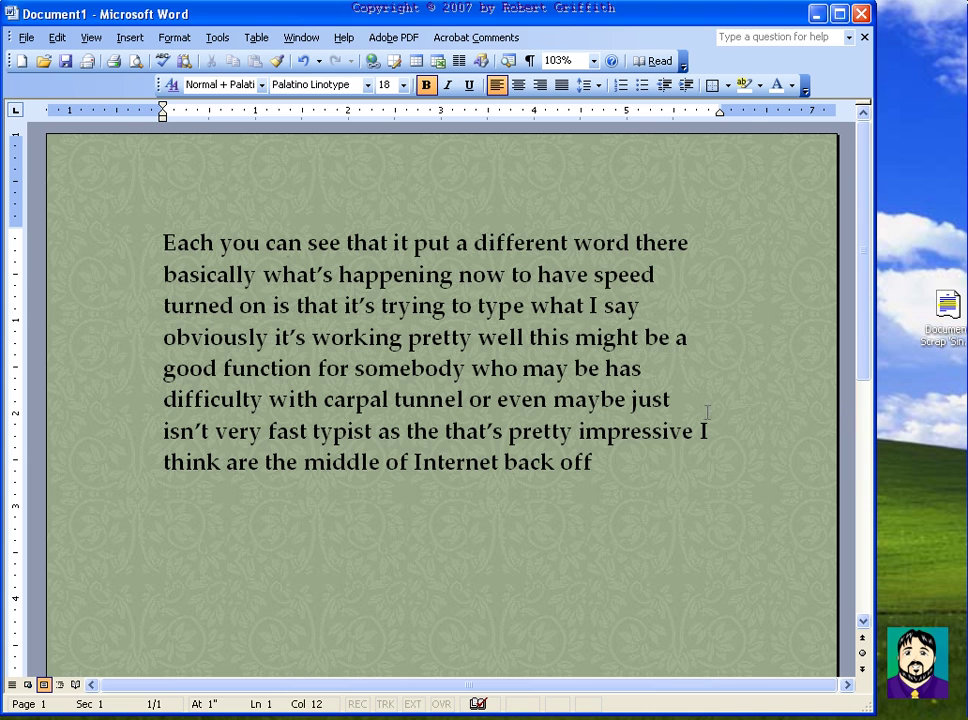
Step: On a new line below the paragraph, try a website address and a smiley, undoing both
left_click(633, 467)
key("Return")
key("Return")
type("www.askgriff.com")
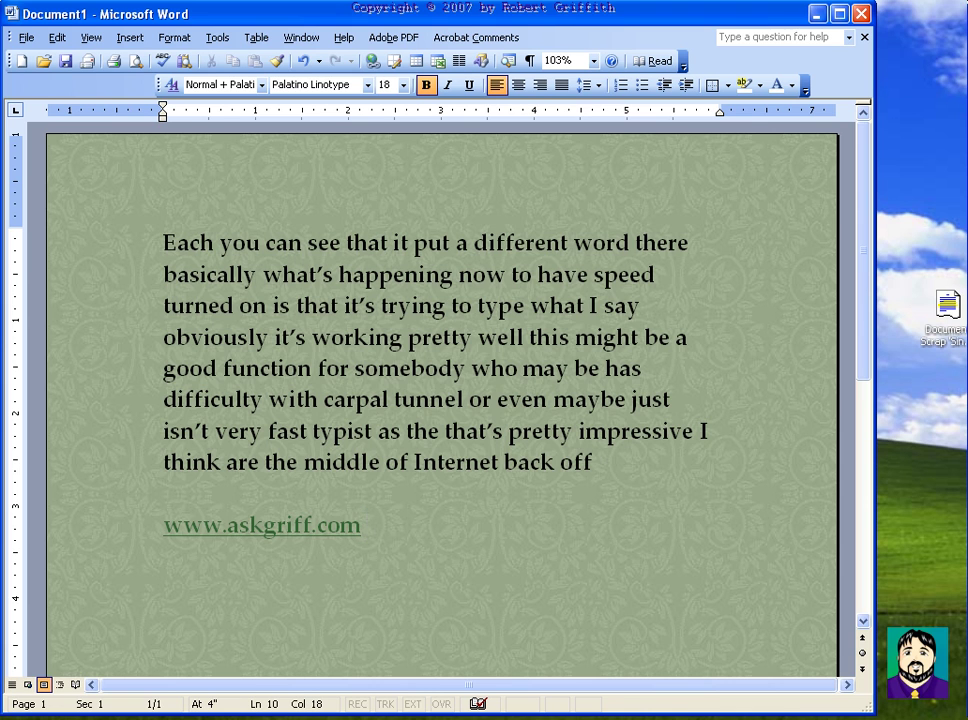
key("ctrl+z")
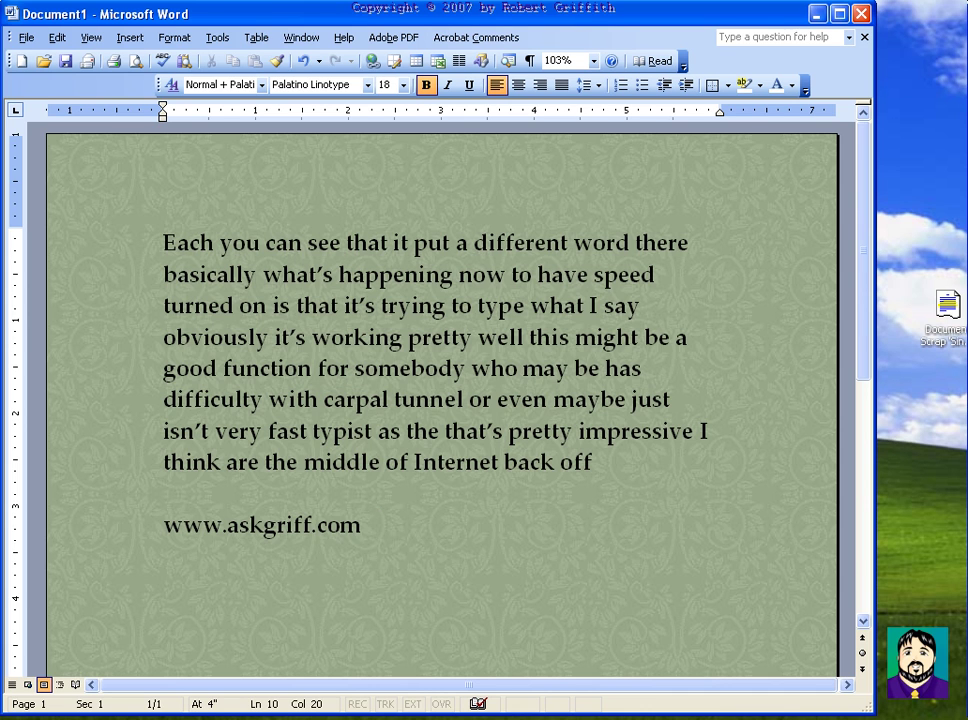
type("C:)")
key("ctrl+z")
key("BackSpace")
key("BackSpace")
key("BackSpace")
key("BackSpace")
key("BackSpace")
key("BackSpace")
key("BackSpace")
key("BackSpace")
key("BackSpace")
key("BackSpace")
key("BackSpace")
key("BackSpace")
key("BackSpace")
key("BackSpace")
key("BackSpace")
key("BackSpace")
key("BackSpace")
key("BackSpace")
key("BackSpace")
key("BackSpace")
key("BackSpace")
key("BackSpace")
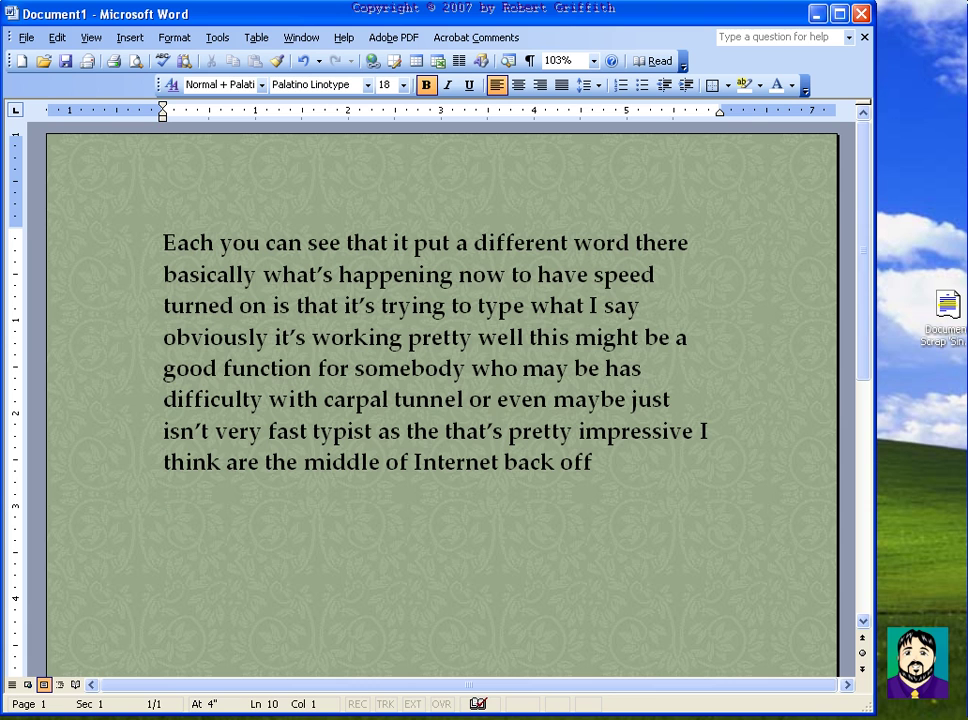
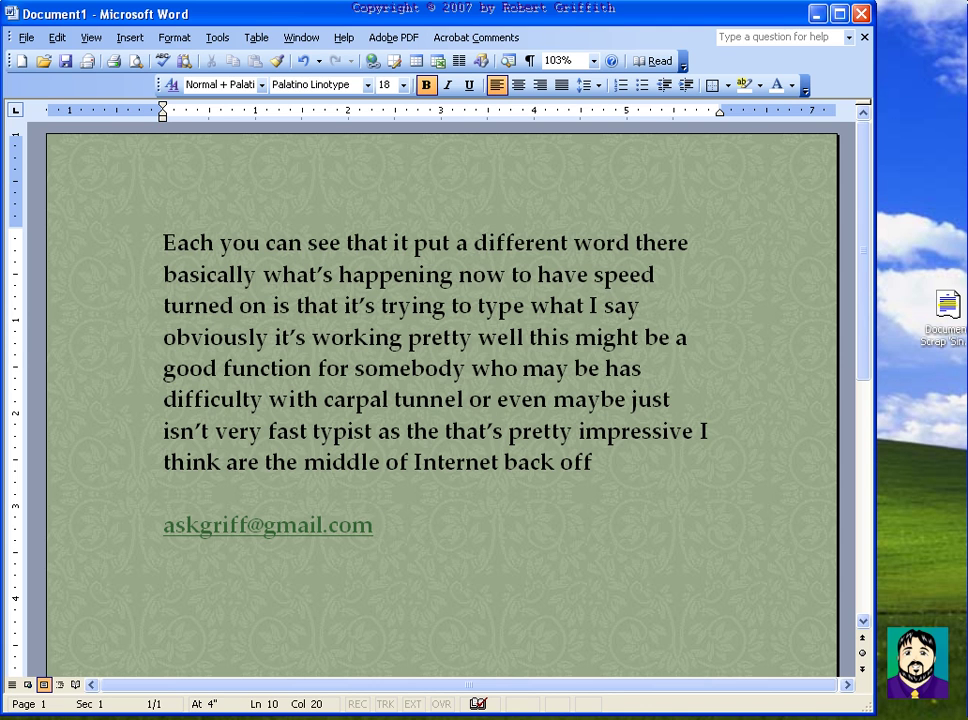
Step: Type the e-mail address as an automatic link, then a line 'Email Me Here!'
key("Return")
type("Email Me Here!")
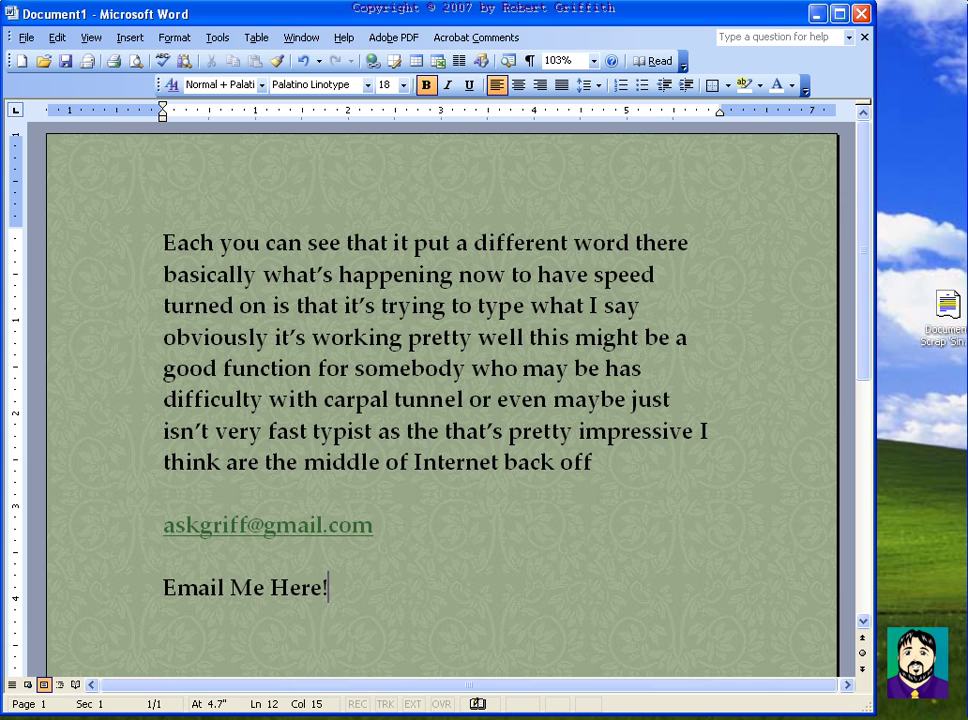
Step: Link 'Email Me Here!' to the author's e-mail address with subject 'About your proposal'
left_click_drag(158, 586, 342, 588)
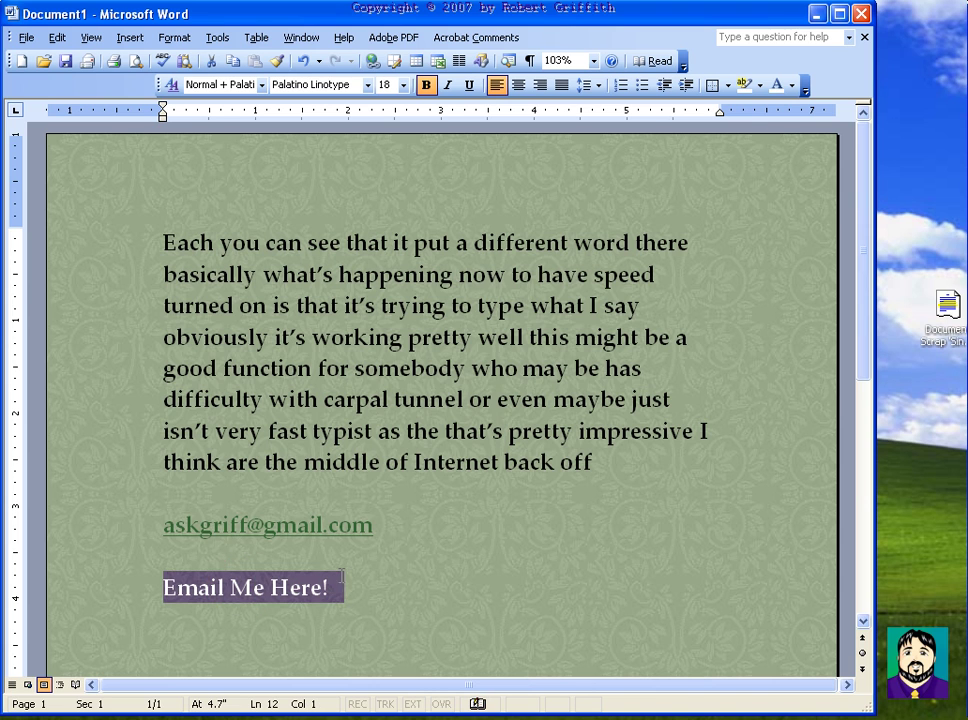
left_click(375, 63)
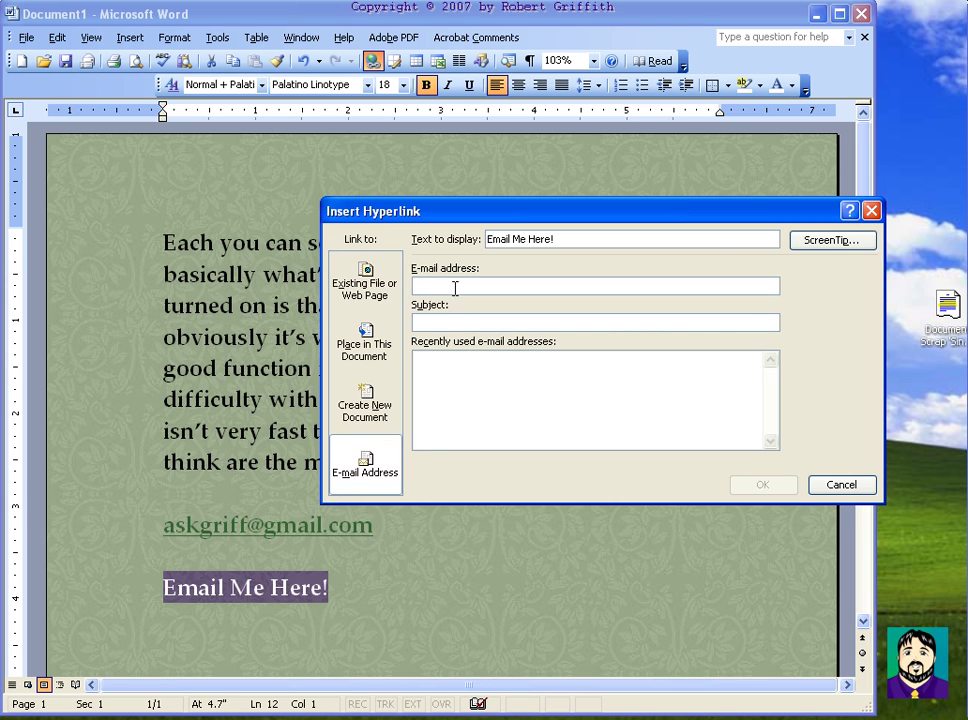
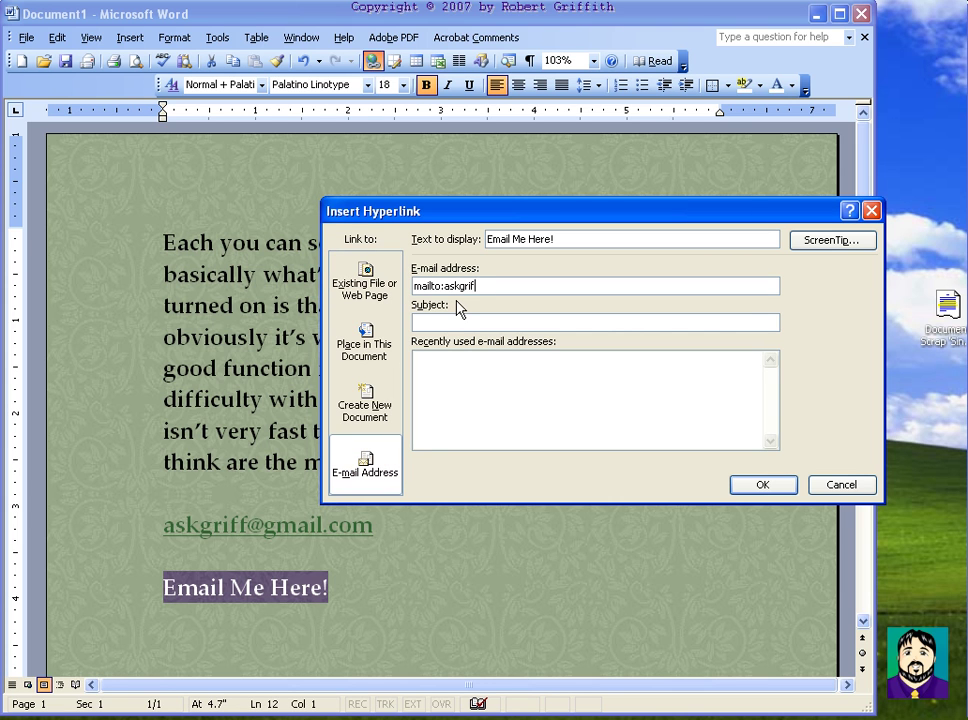
type("About your")
type(" proposal")
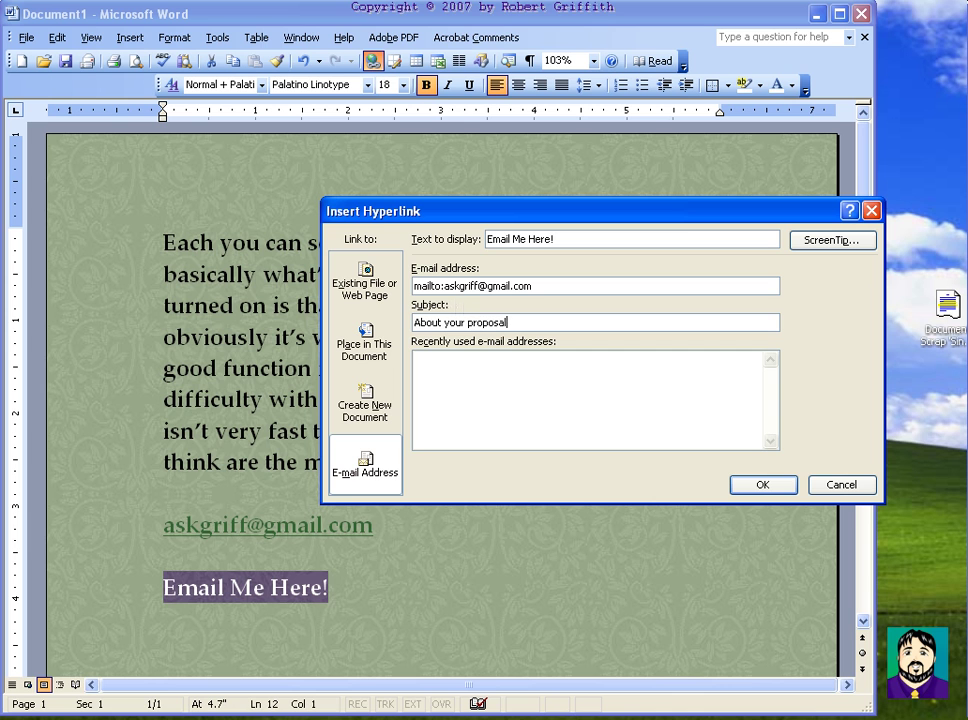
type("...")
left_click(763, 484)
Step: Delete the blank line and the separate e-mail address line above the link
left_click(435, 555)
mouse_move(266, 588)
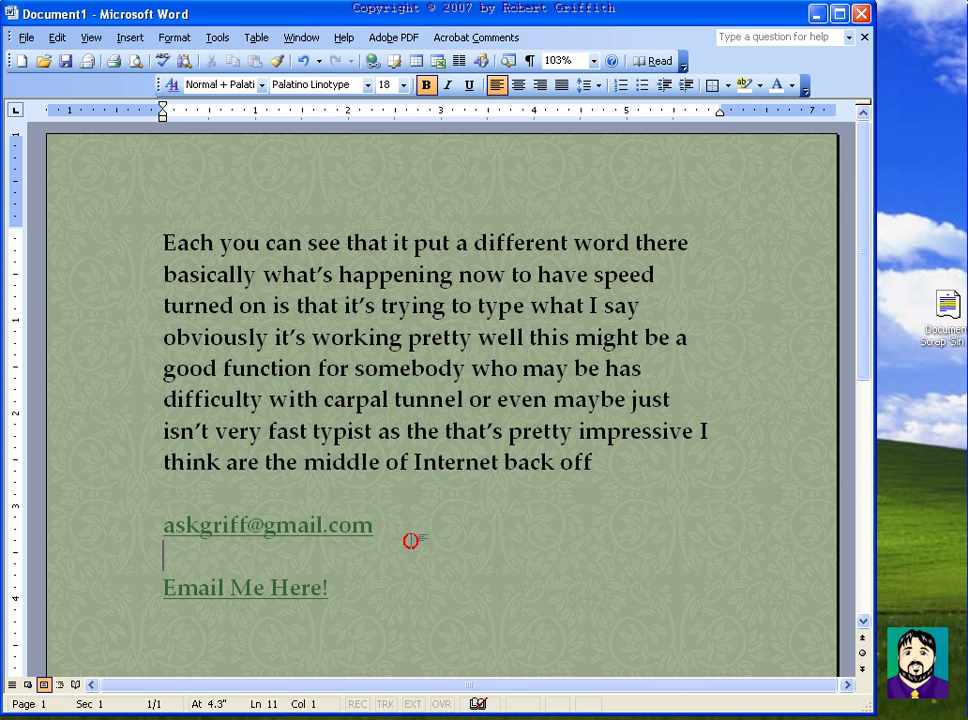
left_click_drag(163, 553, 143, 497)
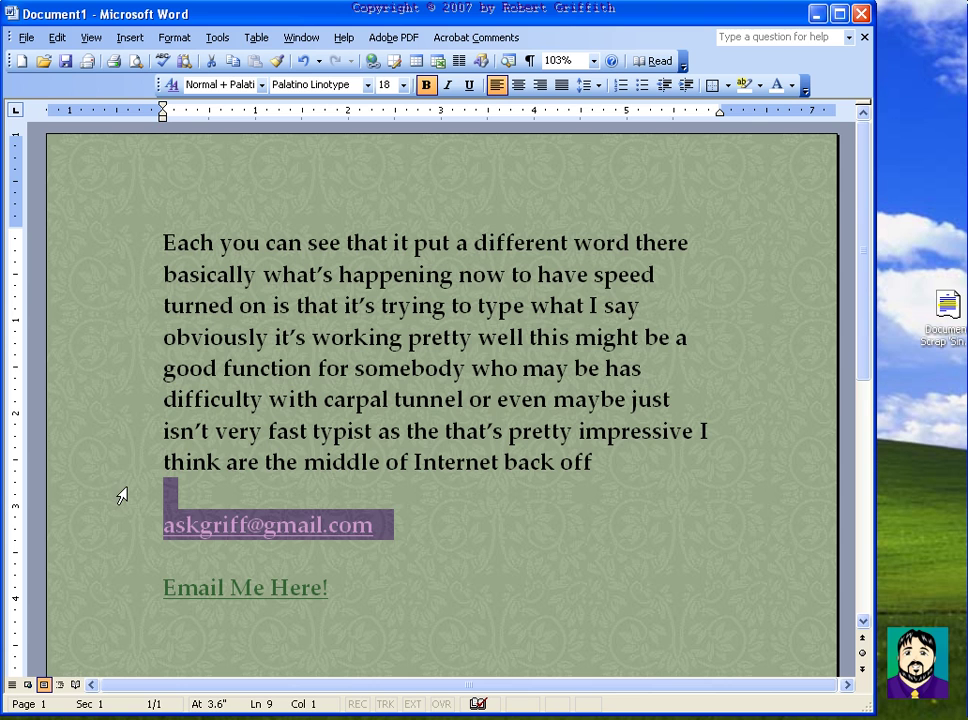
key("Delete")
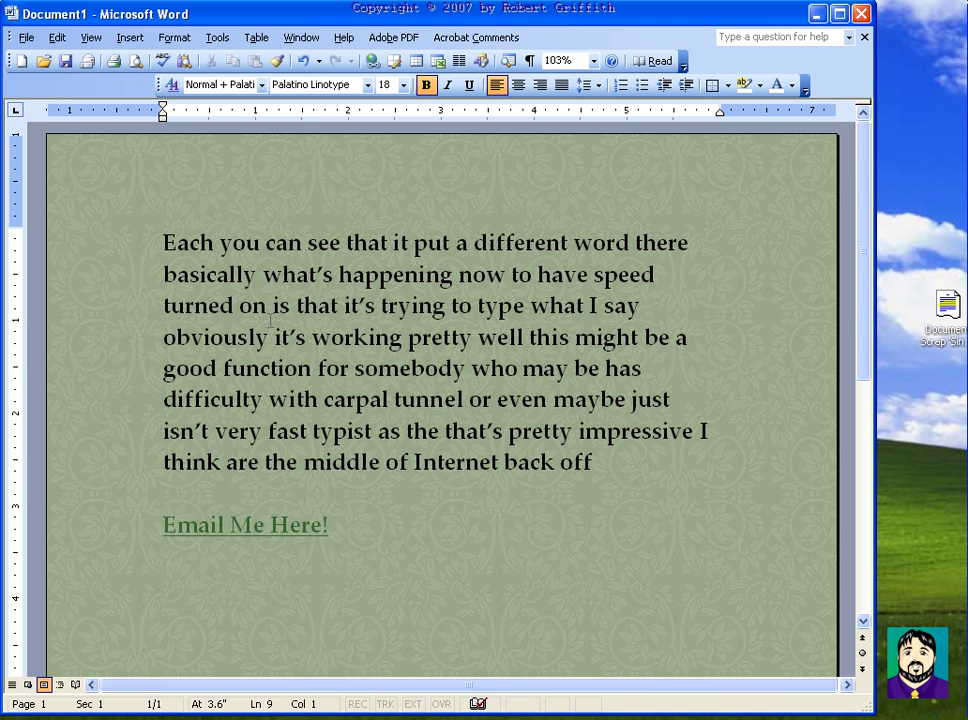
Step: Save the document to the Desktop as a Web Page (*.htm; *.html)
left_click(26, 37)
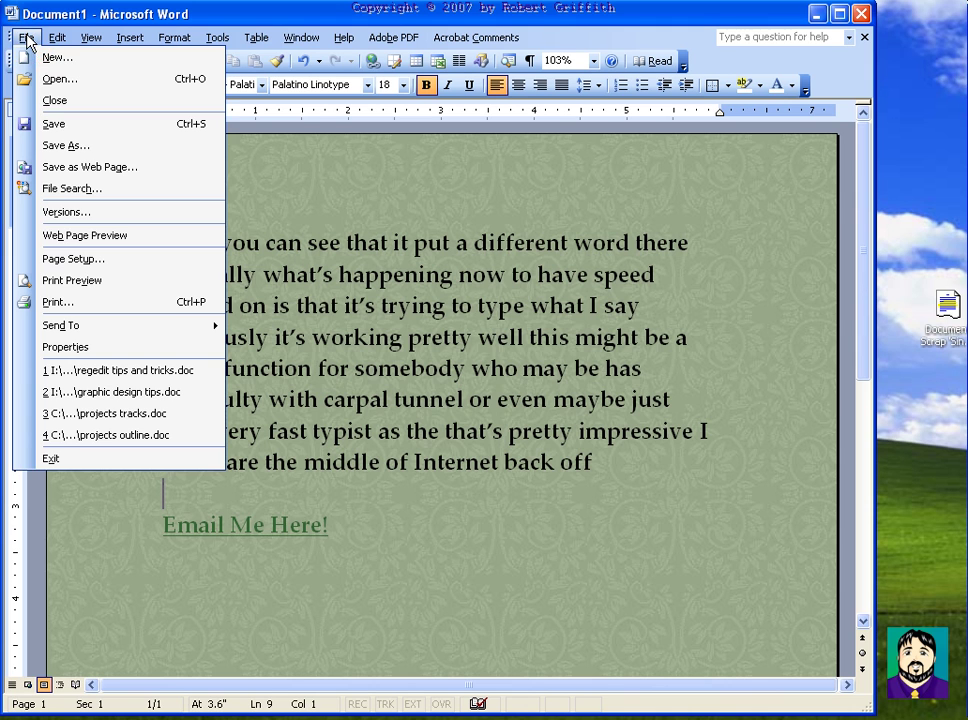
left_click(90, 167)
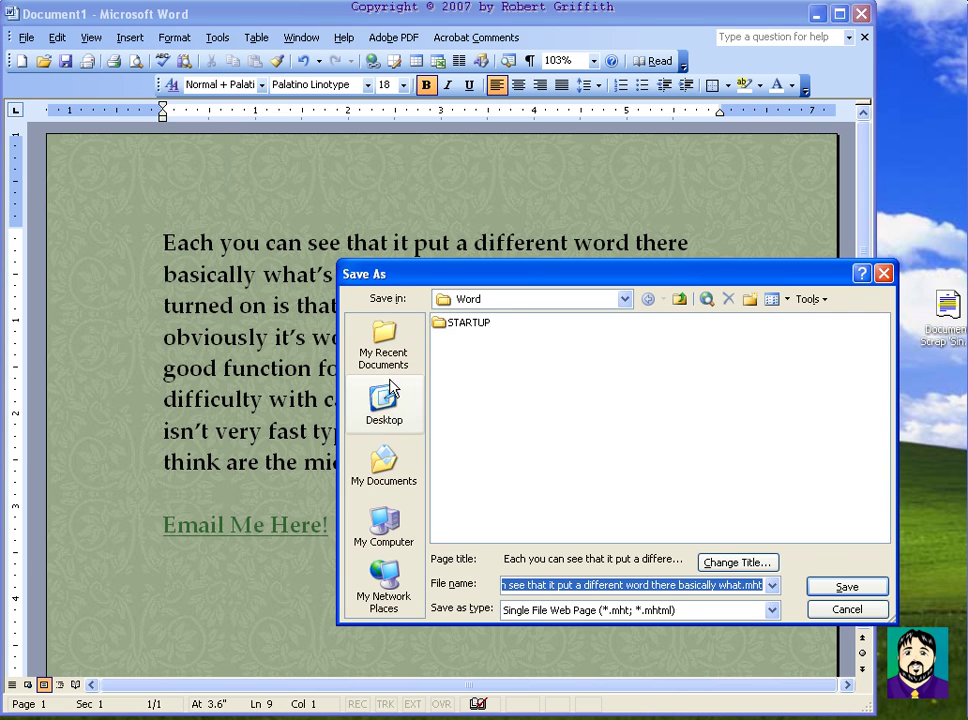
left_click(384, 405)
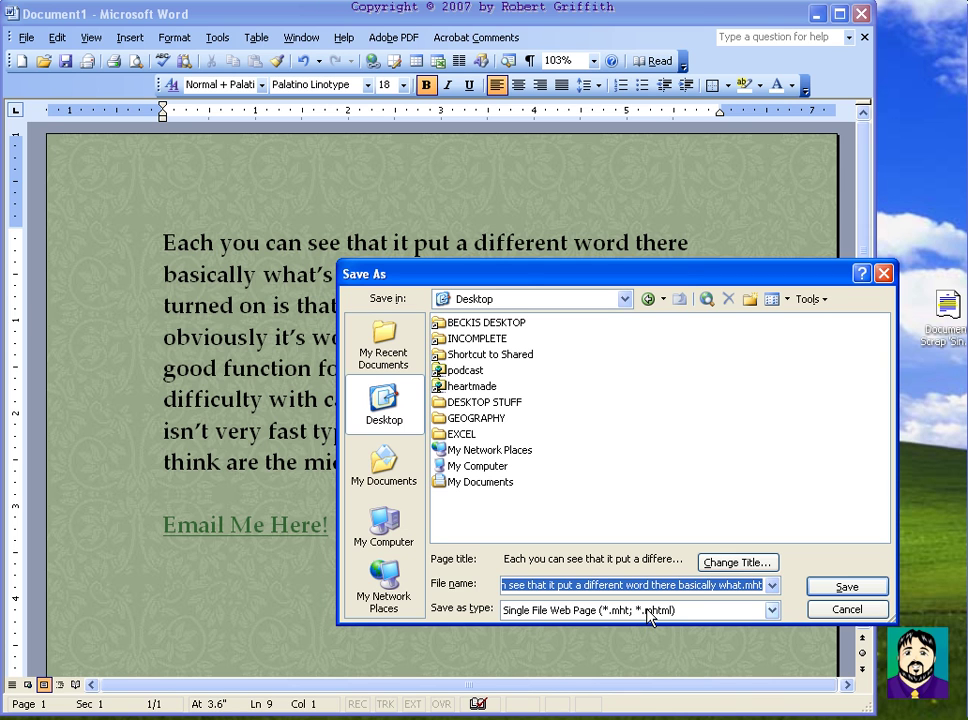
left_click(649, 617)
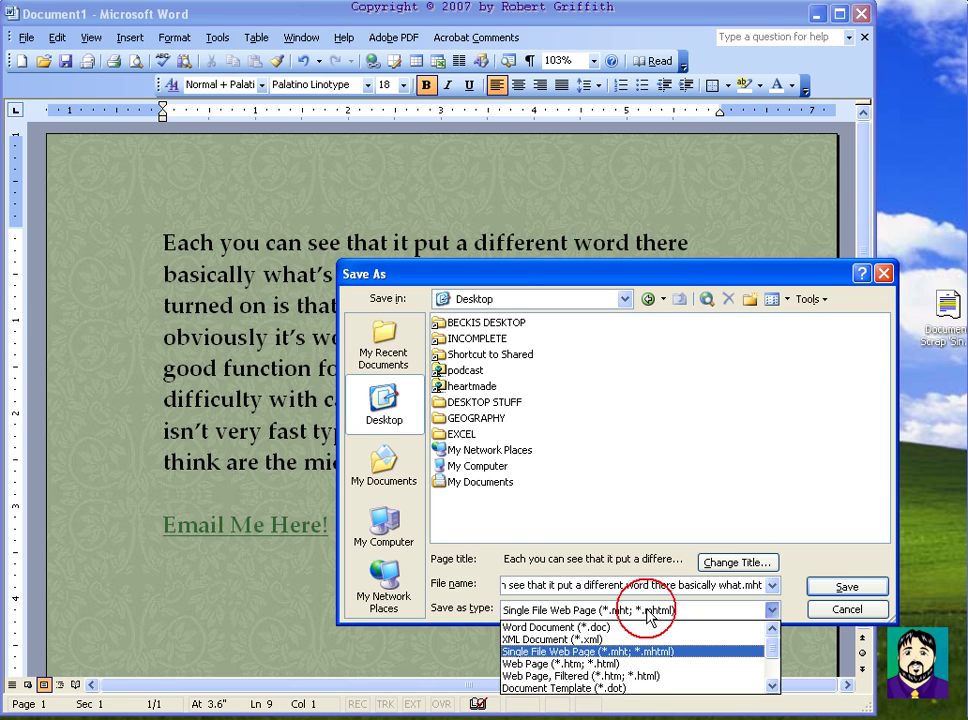
left_click(625, 666)
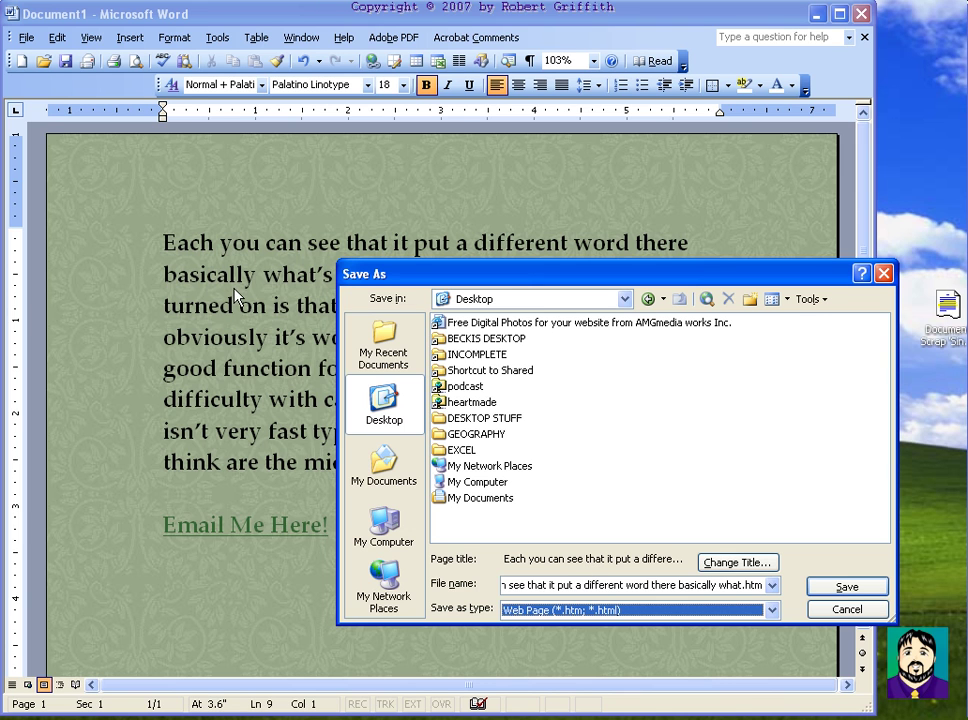
left_click(547, 611)
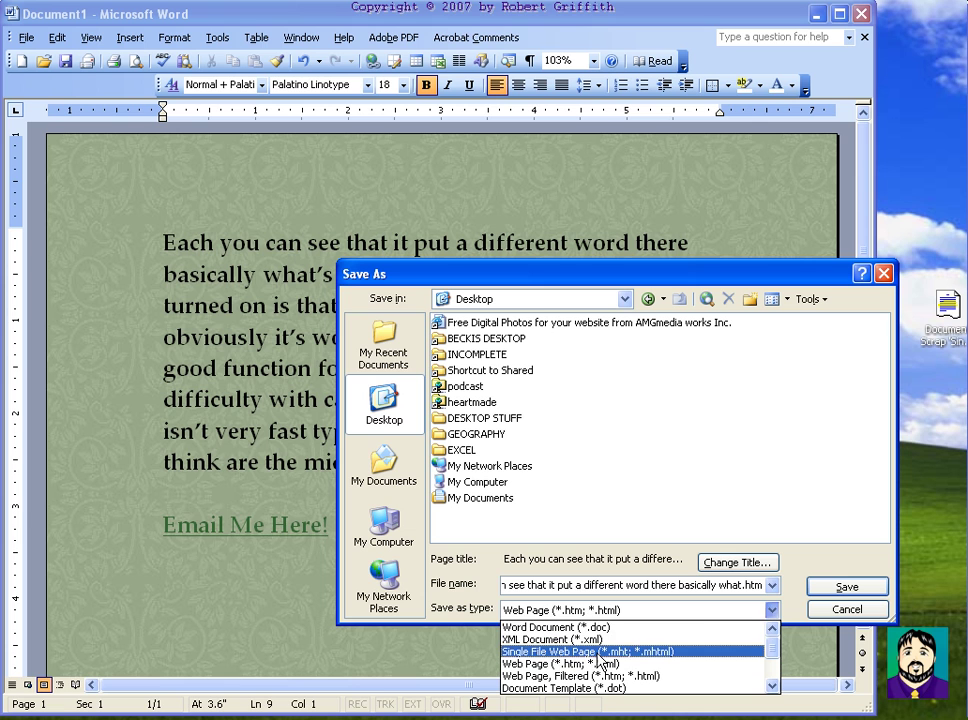
left_click(604, 443)
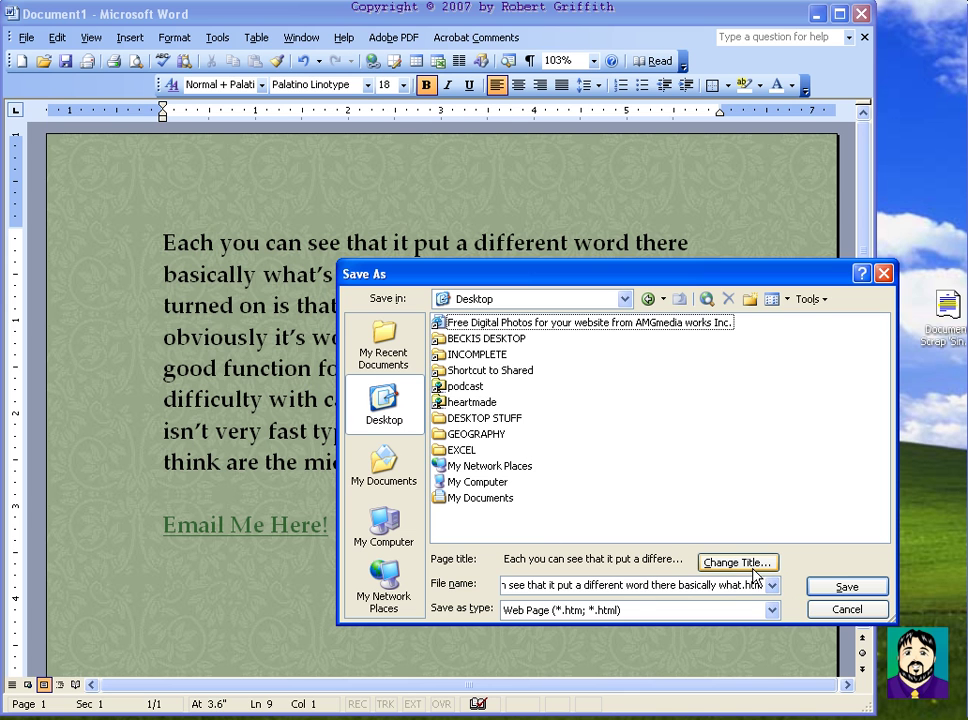
left_click(847, 587)
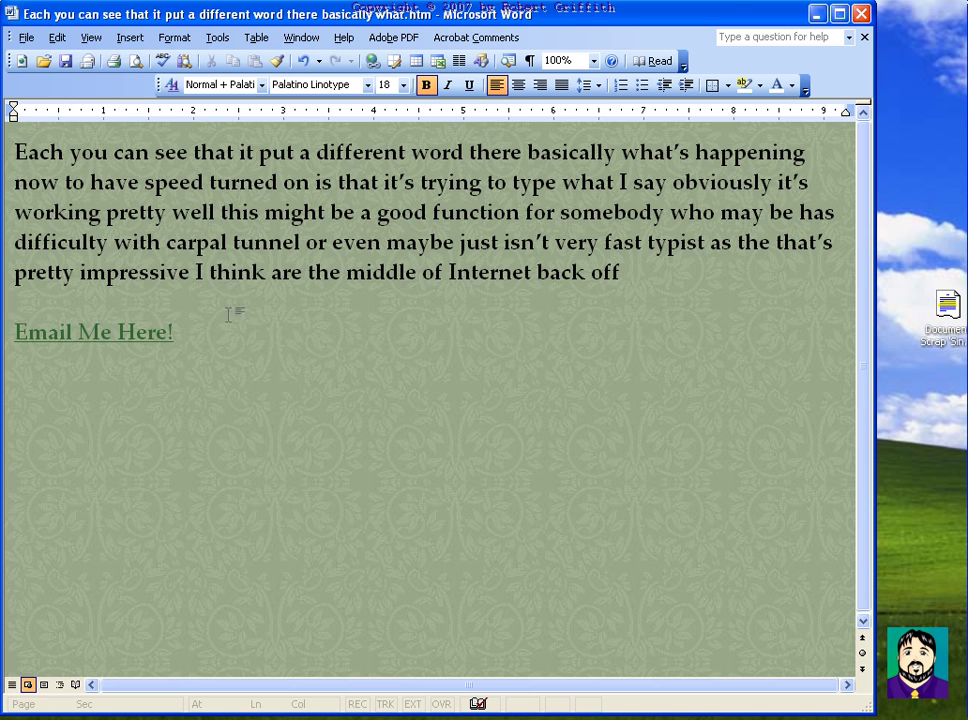
Step: Close Word and select the saved .htm file on the desktop
left_click_drag(713, 17, 716, 67)
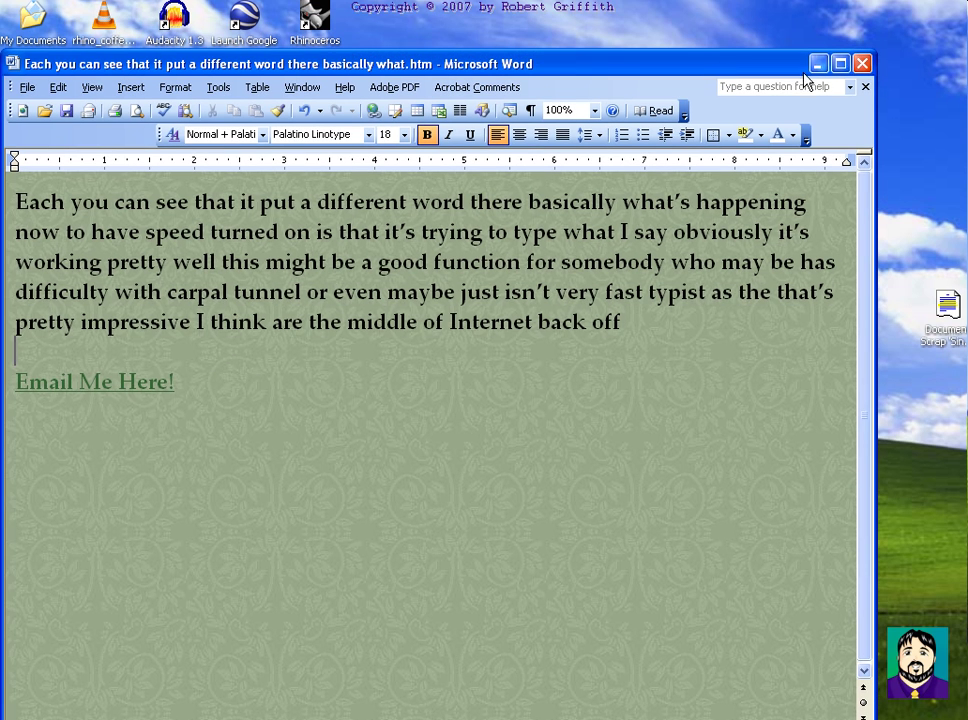
left_click(862, 64)
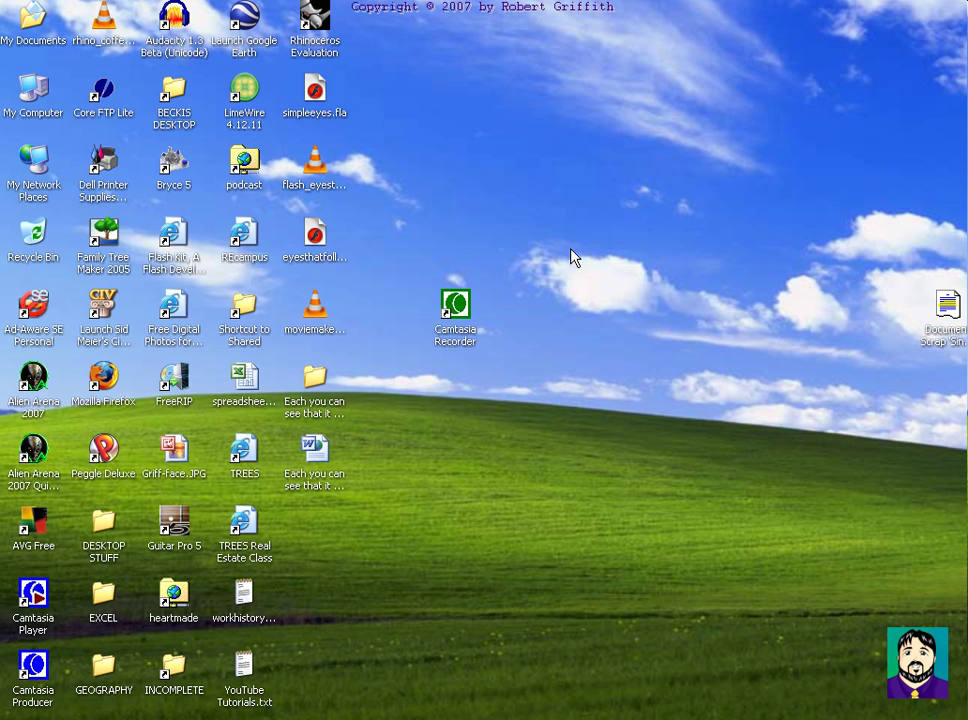
left_click(314, 450)
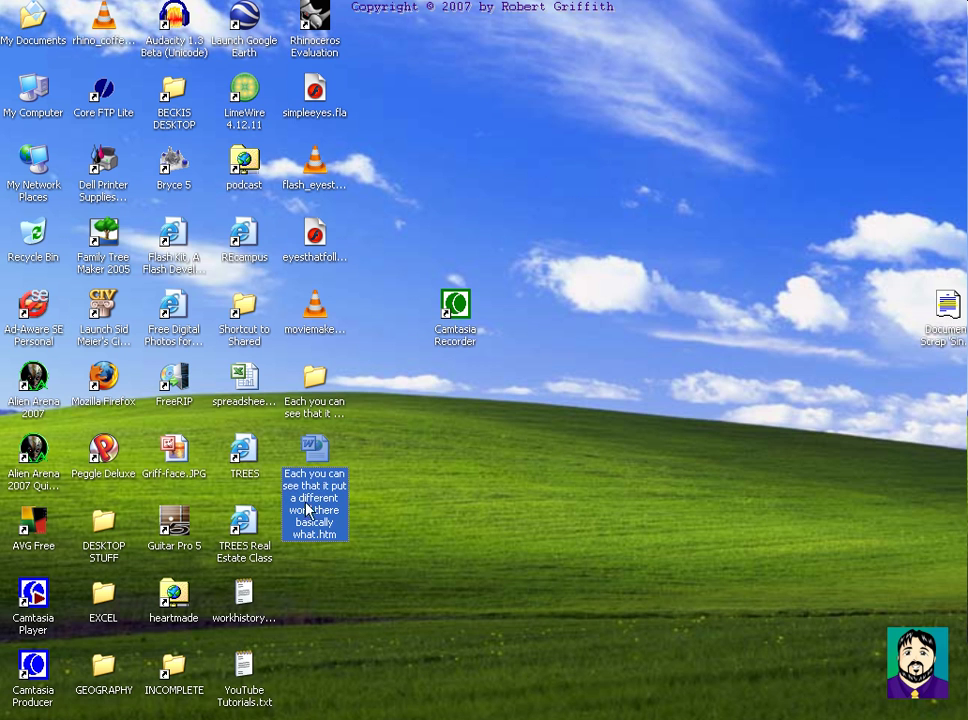